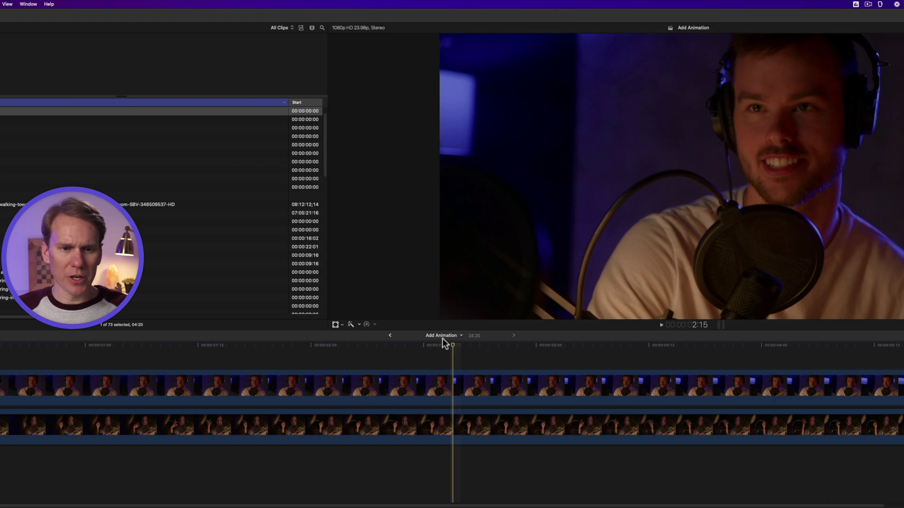
# Step: Park the playhead near 2:09 and select the upper podcaster clip
pyautogui.click(393, 352)
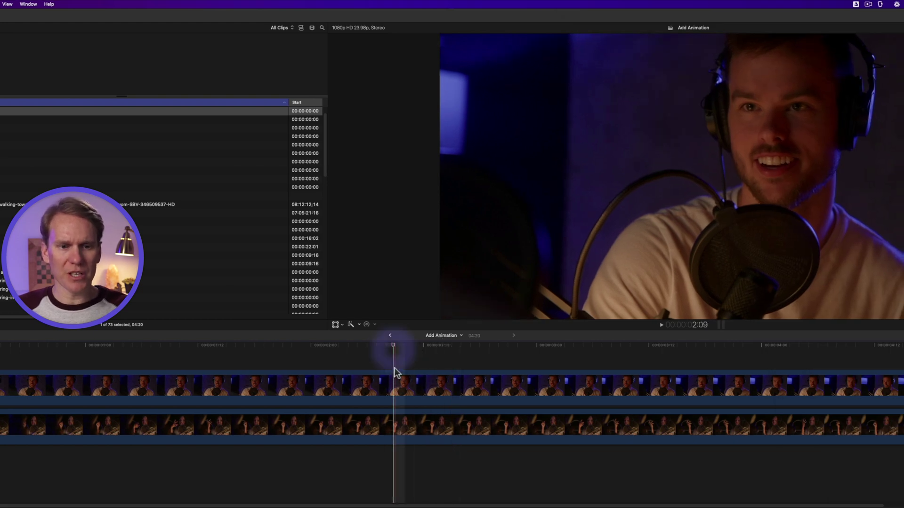
pyautogui.click(394, 379)
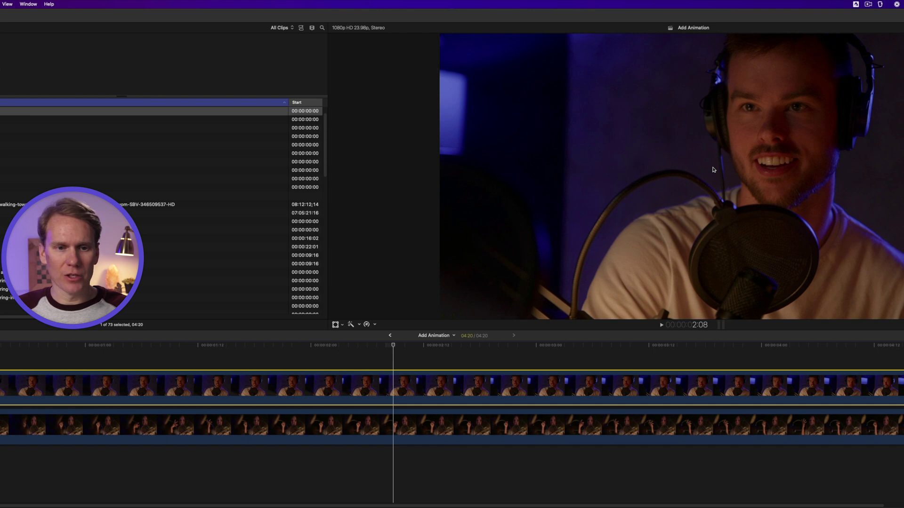
# Step: Keyframe the man's clip Scale from 0% at the start to 35%
pyautogui.press('j')
pyautogui.press('j')
pyautogui.press('j')
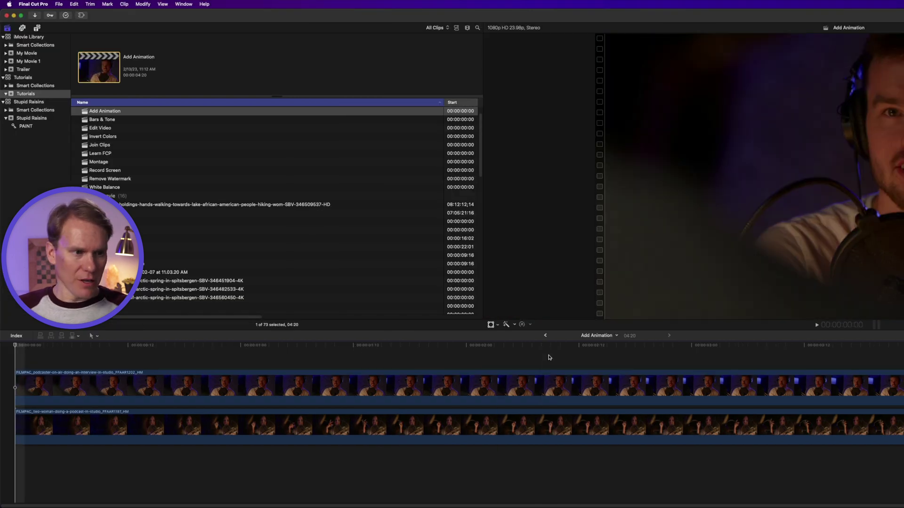
pyautogui.click(450, 382)
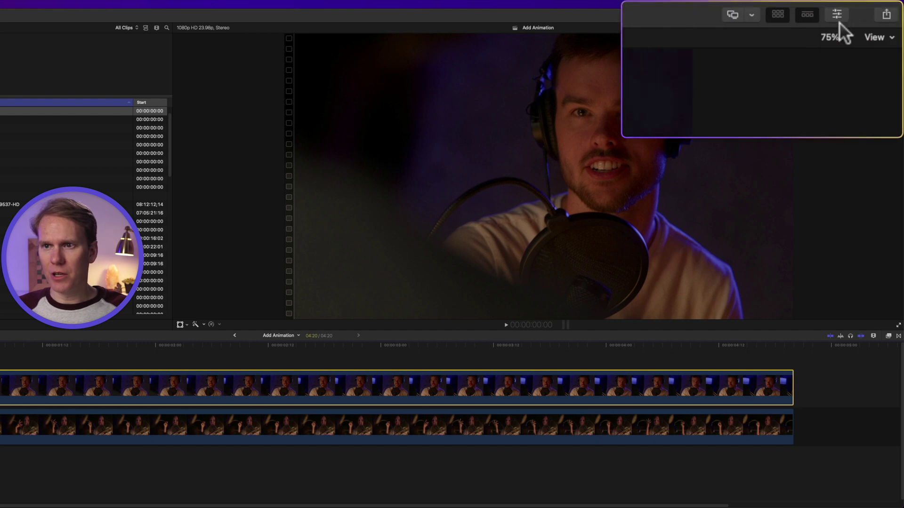
pyautogui.click(837, 15)
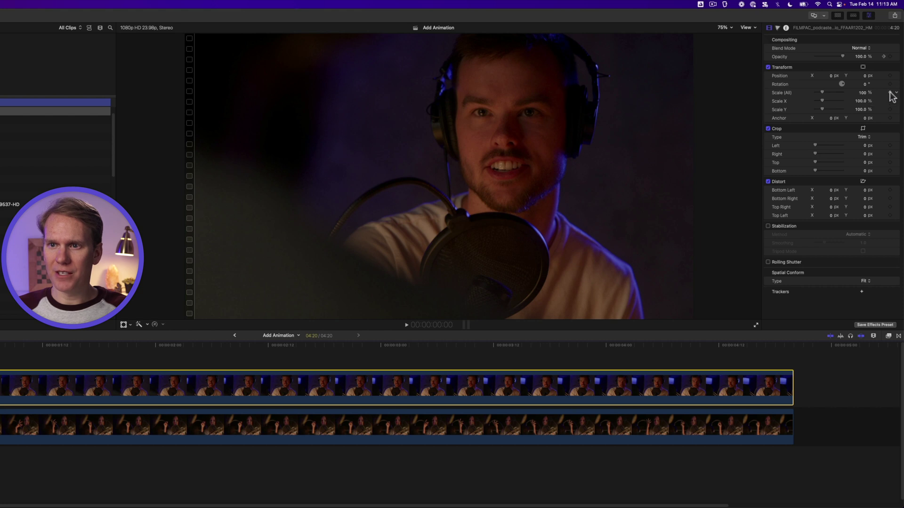
pyautogui.click(889, 93)
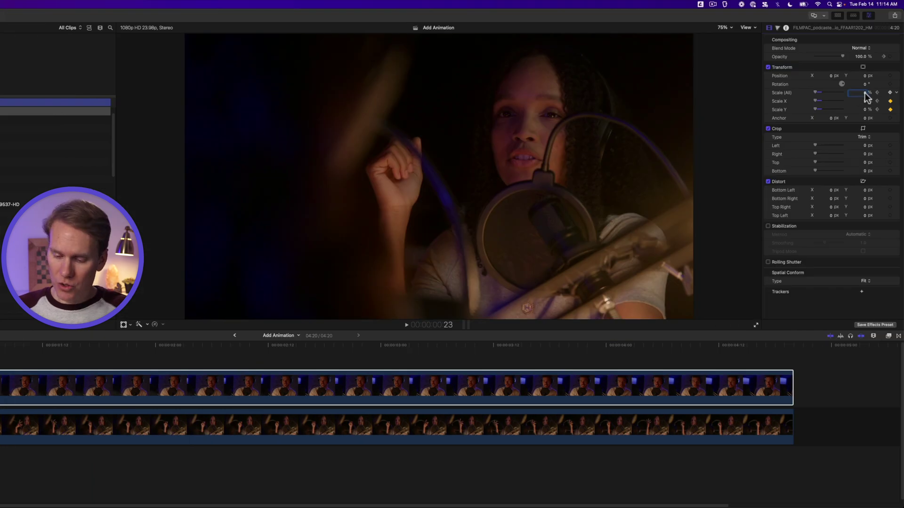
pyautogui.write('35')
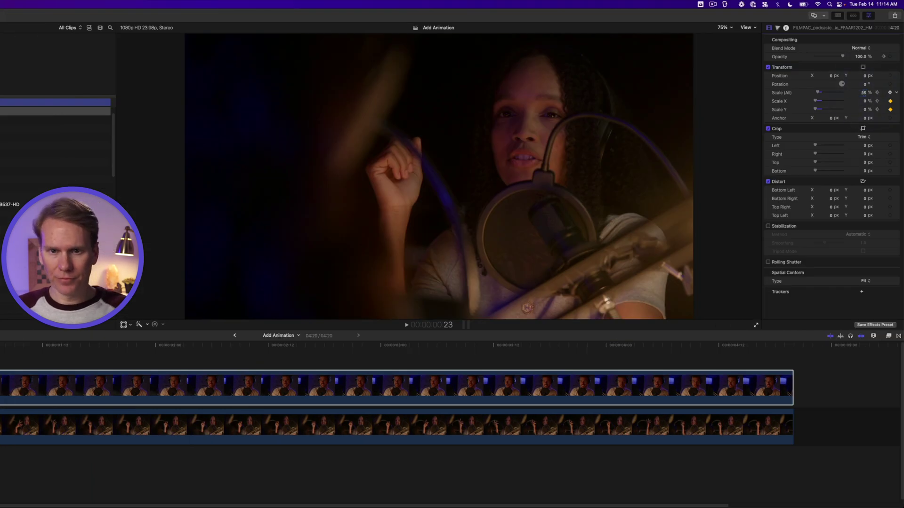
pyautogui.press('Return')
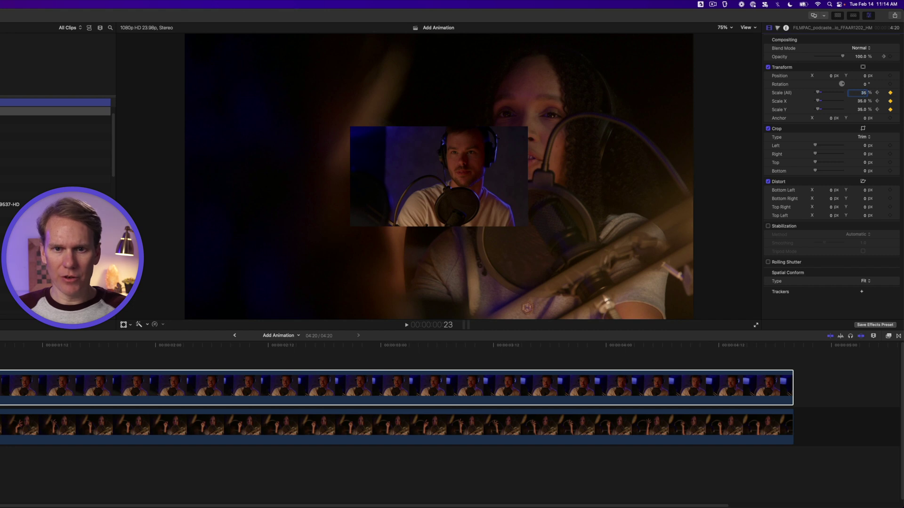
# Step: Move the inset to the upper left of the frame and play the animation
pyautogui.rightClick(441, 175)
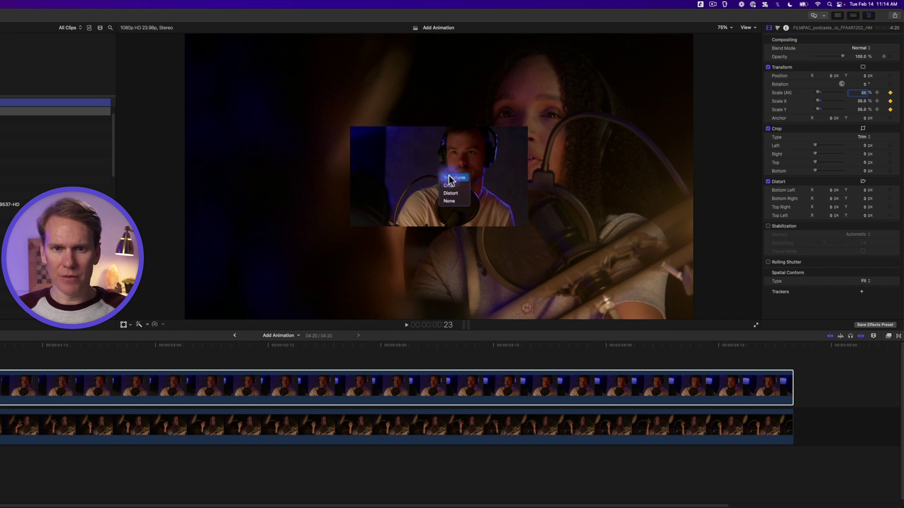
pyautogui.click(450, 178)
pyautogui.moveTo(437, 179); pyautogui.dragTo(323, 117)
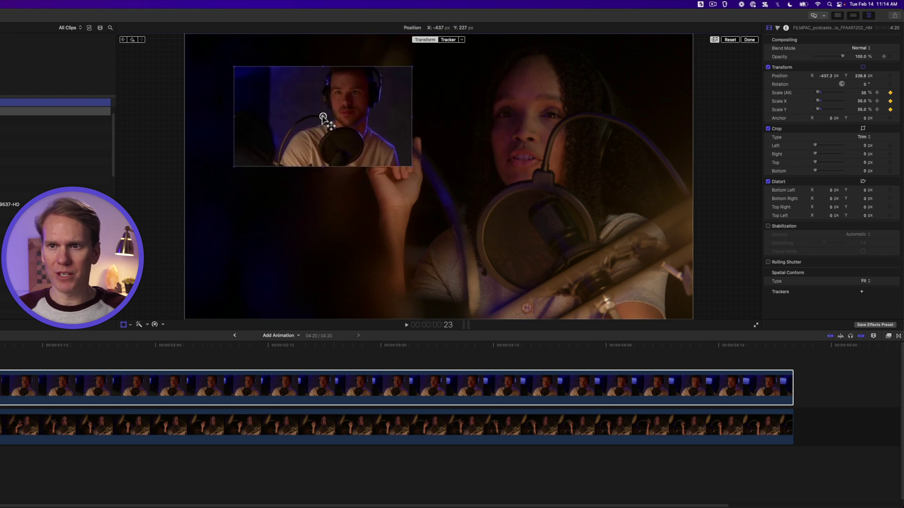
pyautogui.click(749, 40)
pyautogui.press('space')
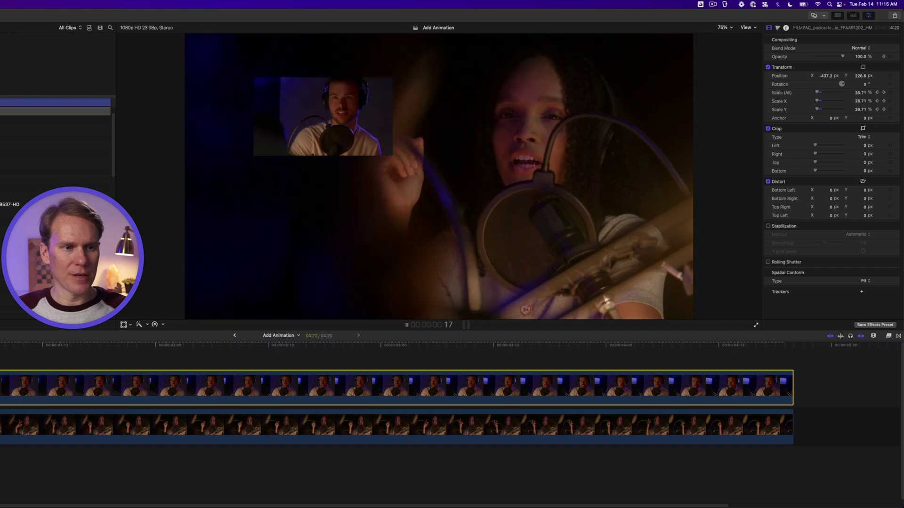
# Step: Keyframe the inset's Opacity from 4:12 down to 0% at 4:19 and preview the fade
pyautogui.press('space')
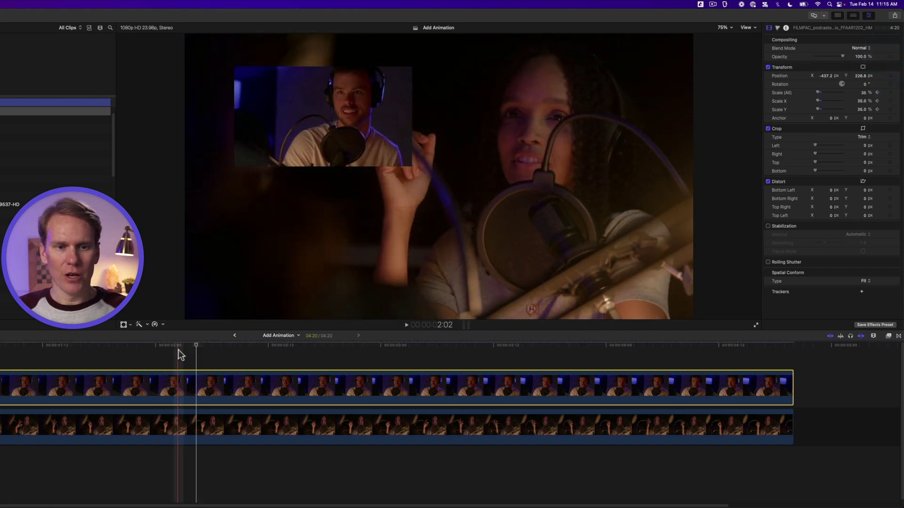
pyautogui.moveTo(196, 347); pyautogui.dragTo(725, 367)
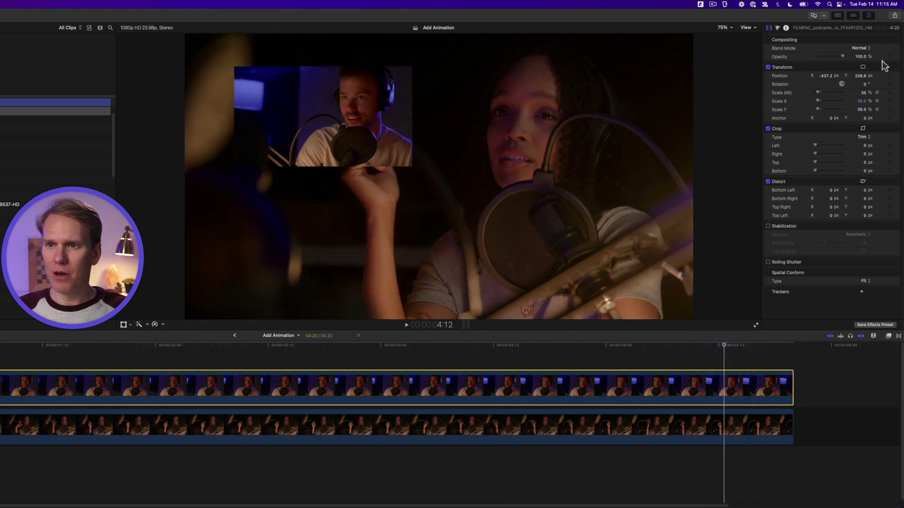
pyautogui.press('Left')
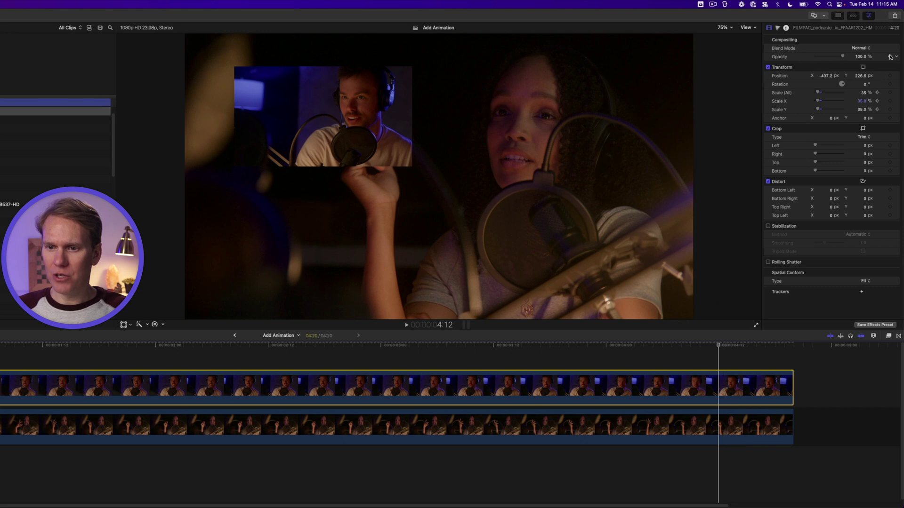
pyautogui.moveTo(774, 346); pyautogui.dragTo(788, 347)
pyautogui.press('Left')
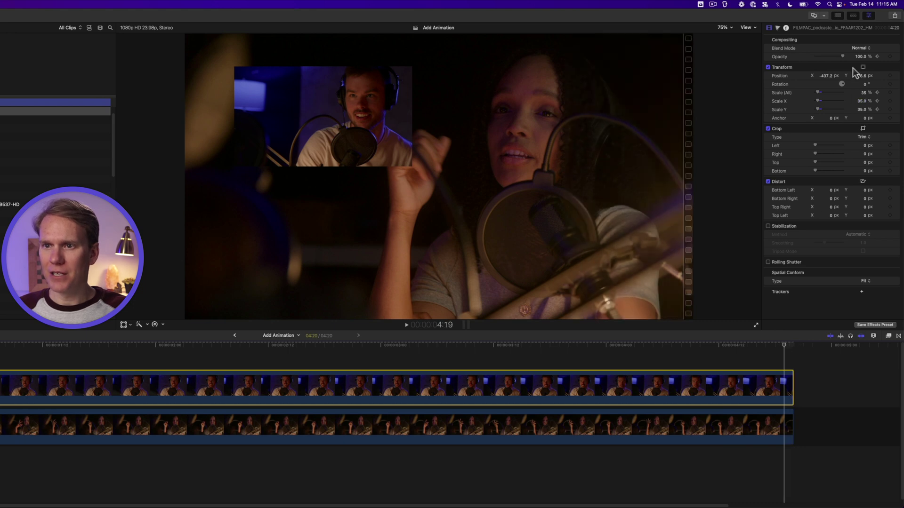
pyautogui.moveTo(839, 59); pyautogui.dragTo(796, 59)
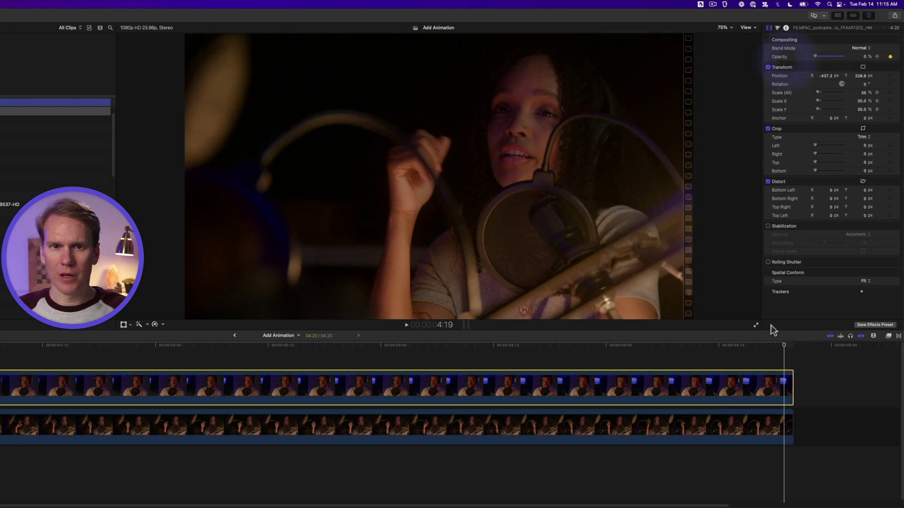
pyautogui.press('space')
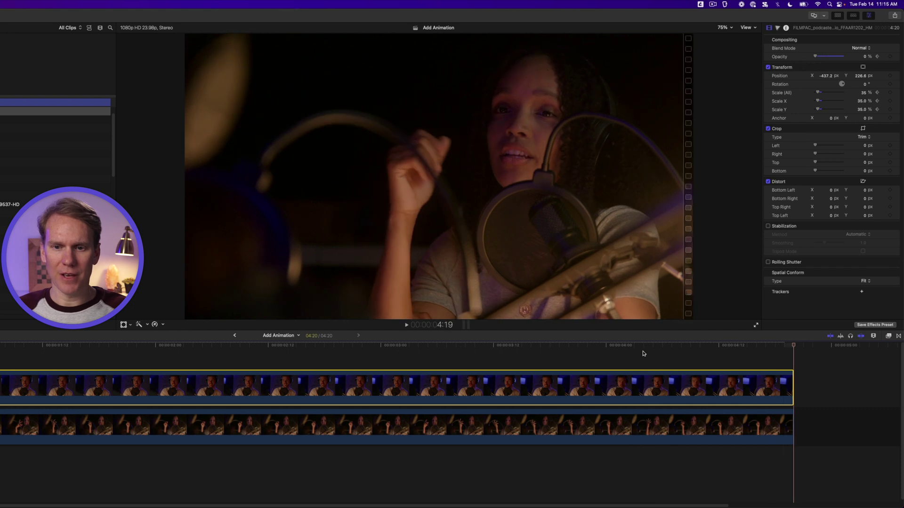
pyautogui.click(451, 348)
# Step: Apply the Stylize Simple Border effect to the upper clip of the man
pyautogui.click(341, 384)
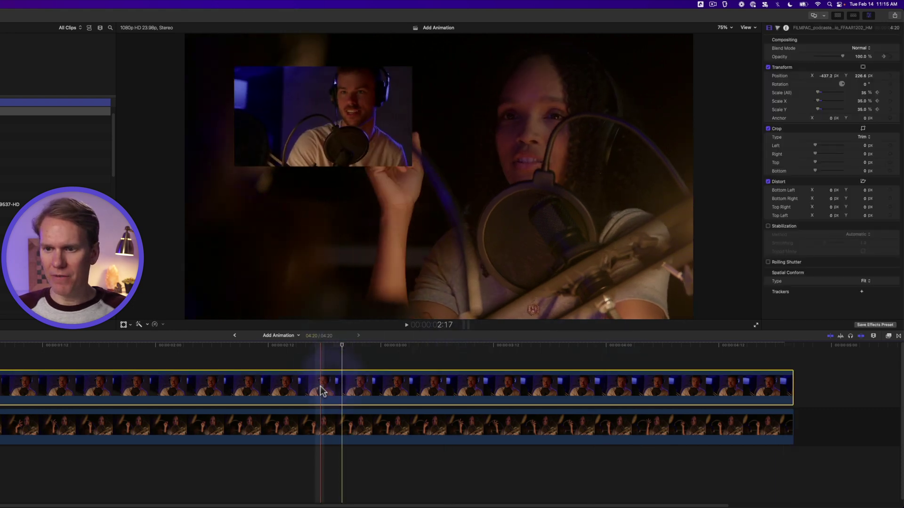
pyautogui.click(888, 335)
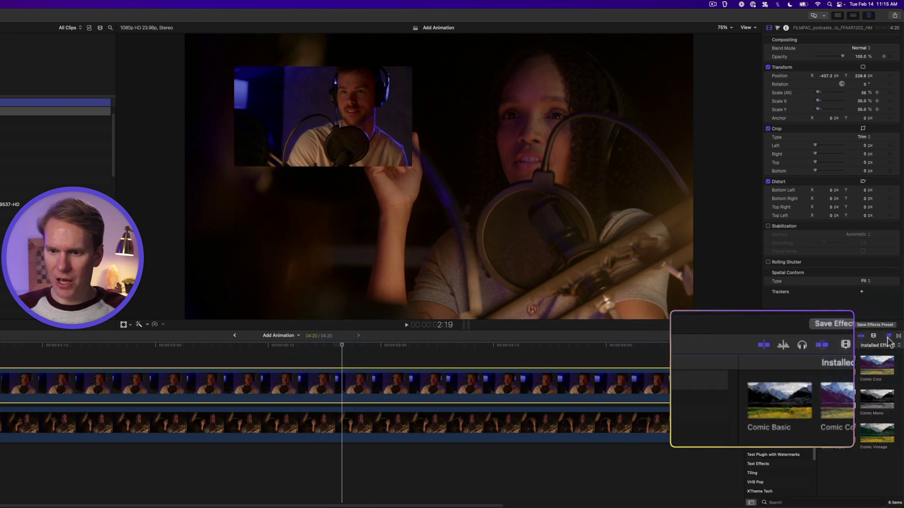
pyautogui.click(789, 437)
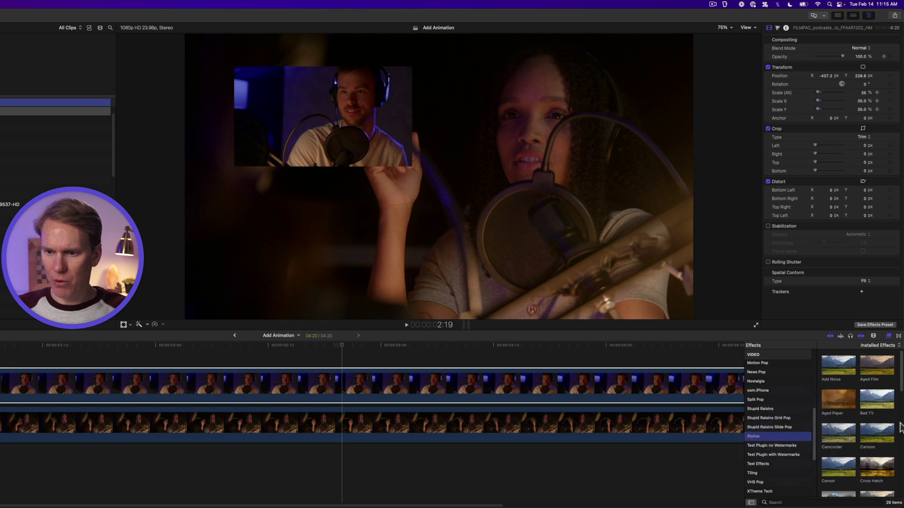
pyautogui.scroll(-5, 876, 425)
pyautogui.scroll(-2, 880, 435)
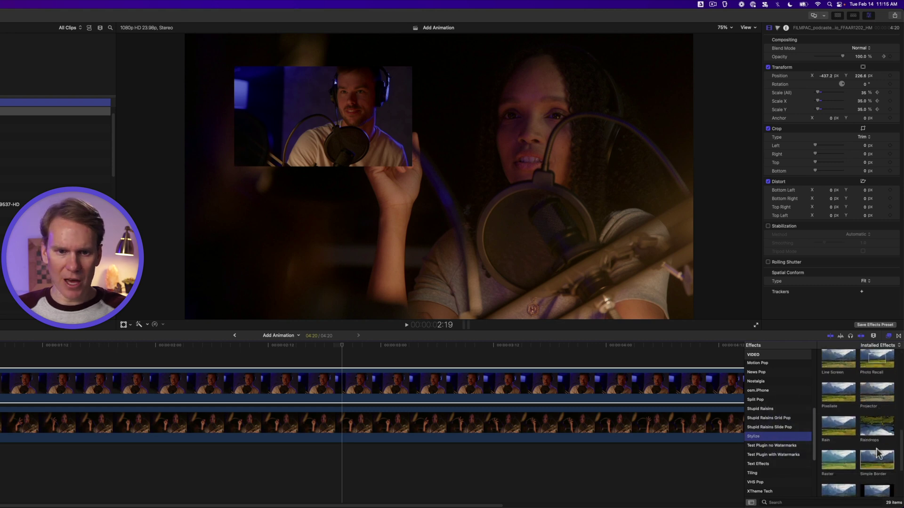
pyautogui.moveTo(875, 464); pyautogui.dragTo(327, 385)
# Step: Set the Simple Border colour to purple and width to 47, then play it back
pyautogui.click(332, 381)
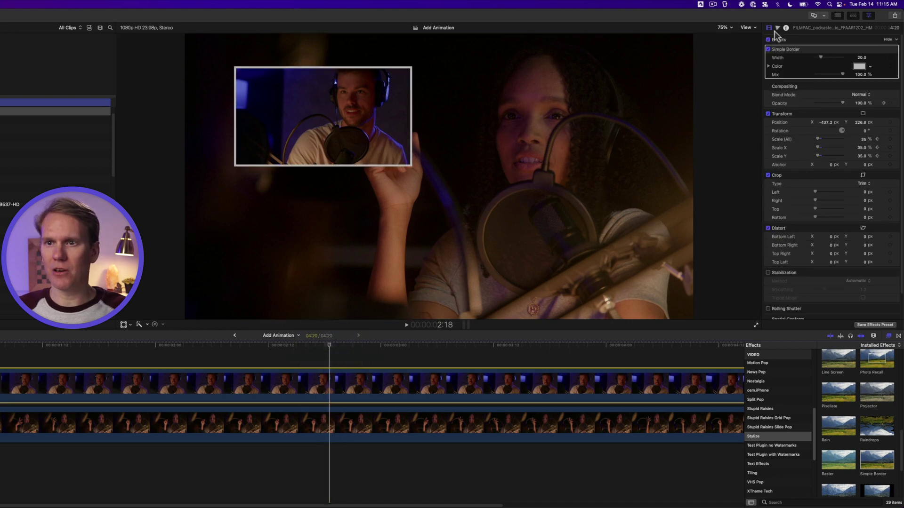
pyautogui.click(813, 49)
pyautogui.click(861, 68)
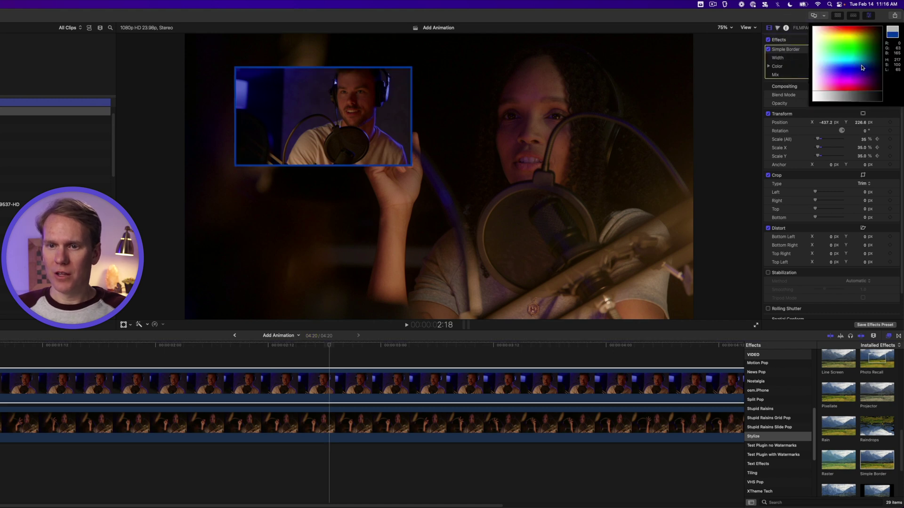
pyautogui.click(860, 67)
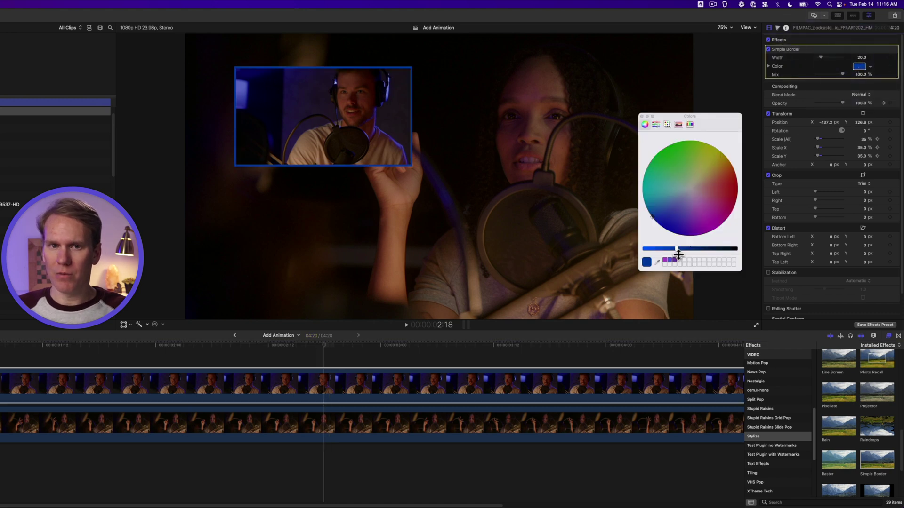
pyautogui.click(665, 260)
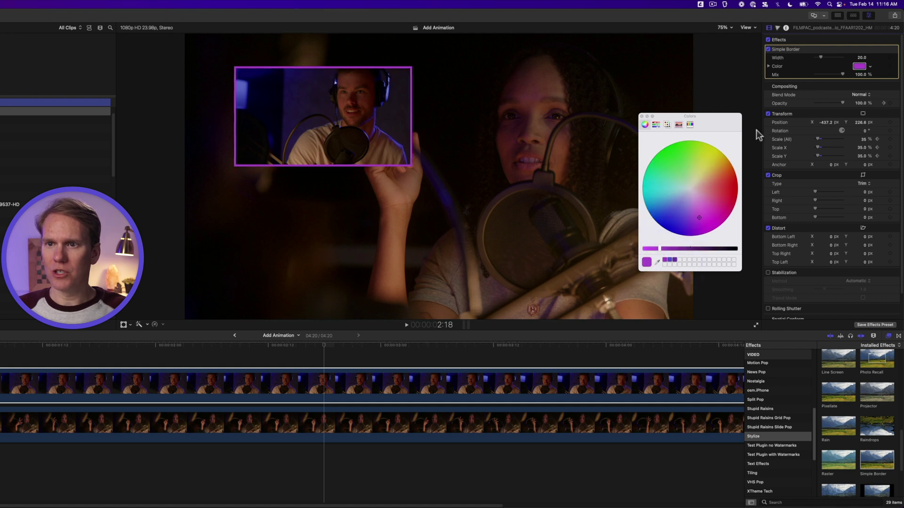
pyautogui.moveTo(823, 55); pyautogui.dragTo(829, 55)
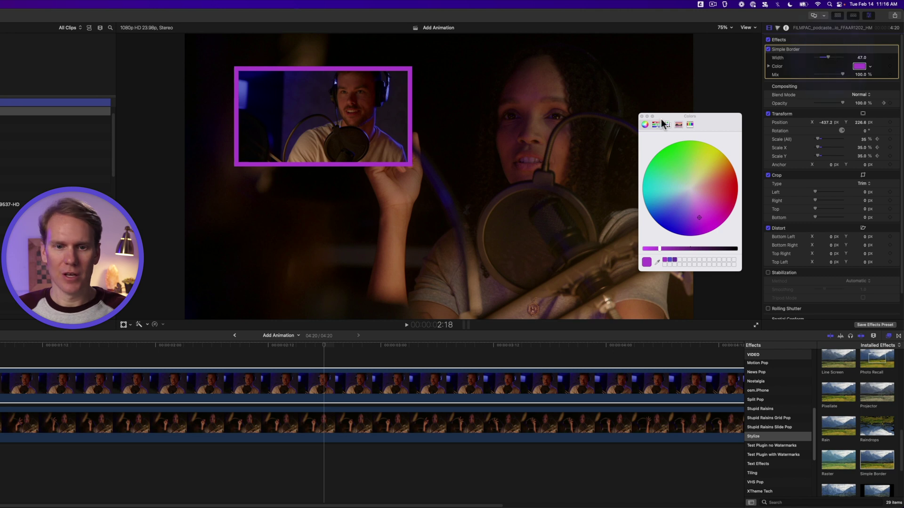
pyautogui.click(642, 117)
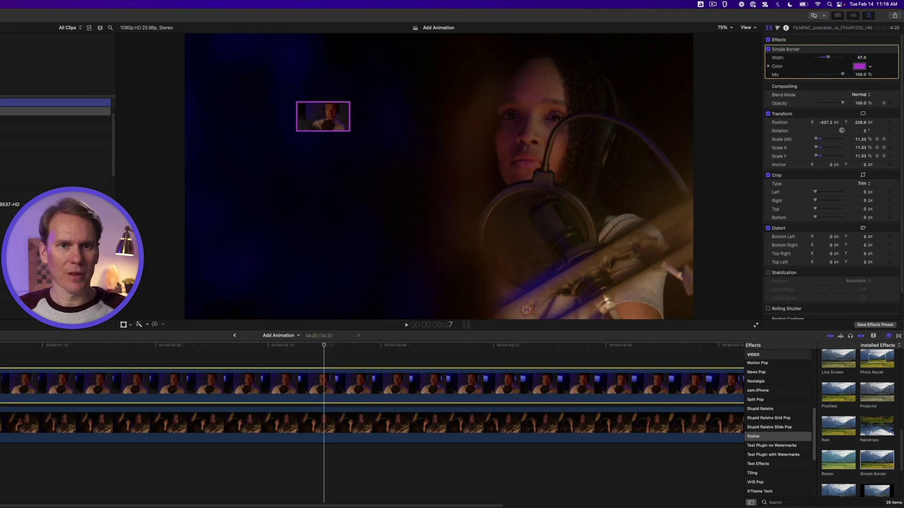
pyautogui.press('space')
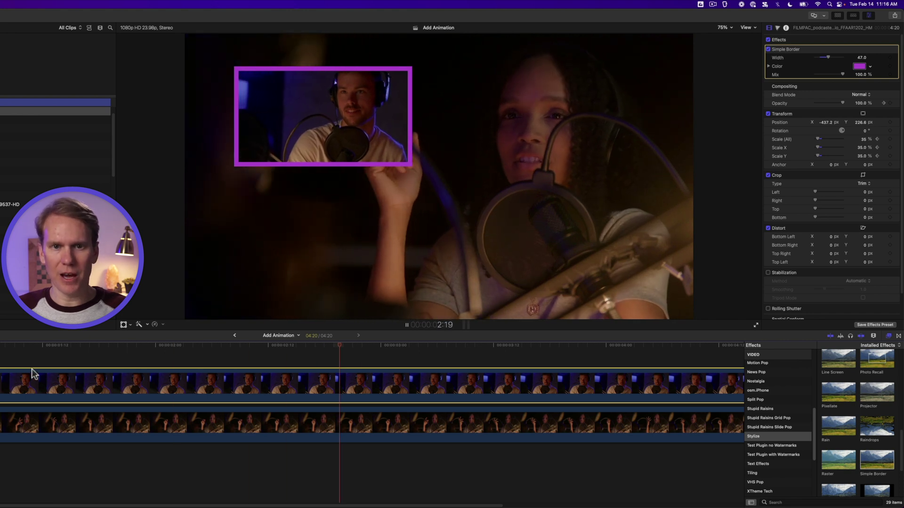
pyautogui.press('super+minus')
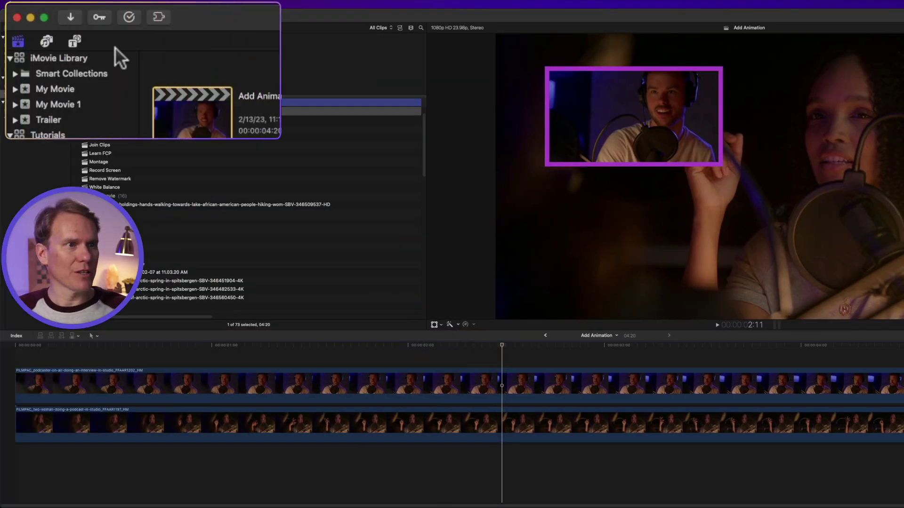
# Step: Place the Build In/Out Custom title above the podcast clips and select it
pyautogui.click(38, 26)
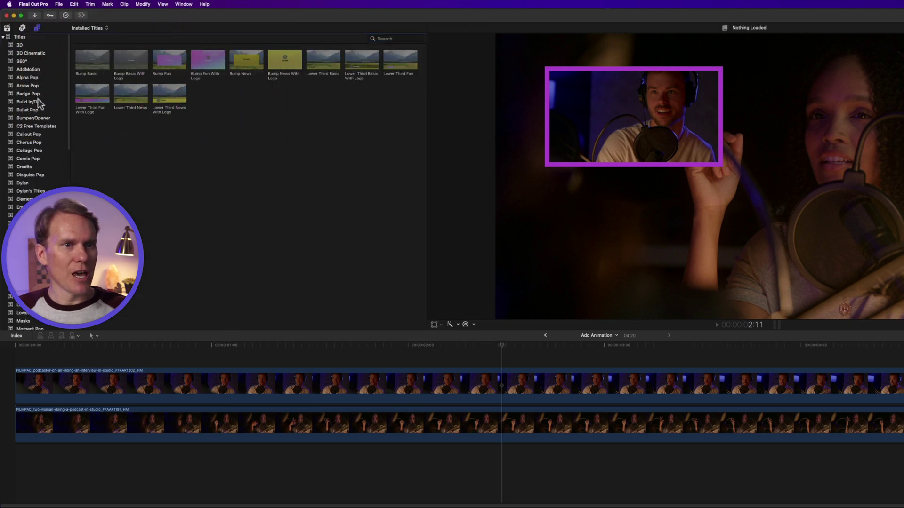
pyautogui.click(28, 102)
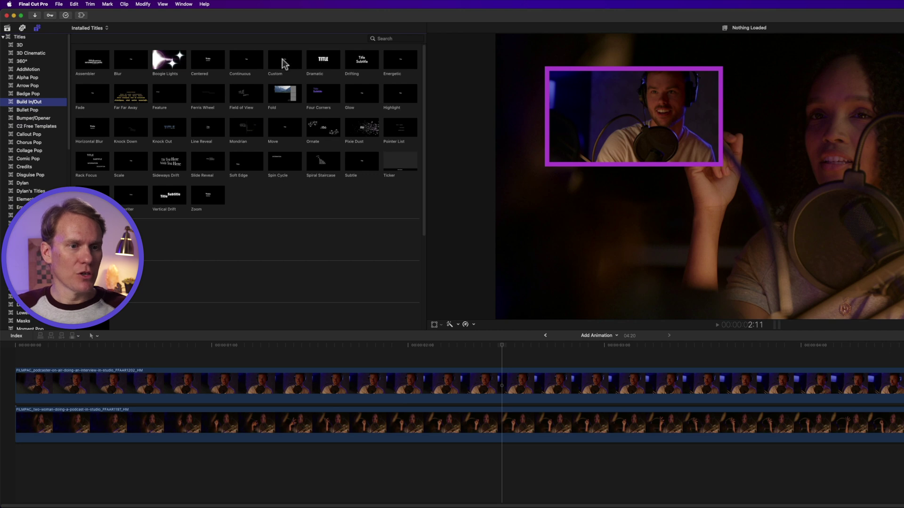
pyautogui.moveTo(285, 64); pyautogui.dragTo(268, 374)
pyautogui.click(499, 347)
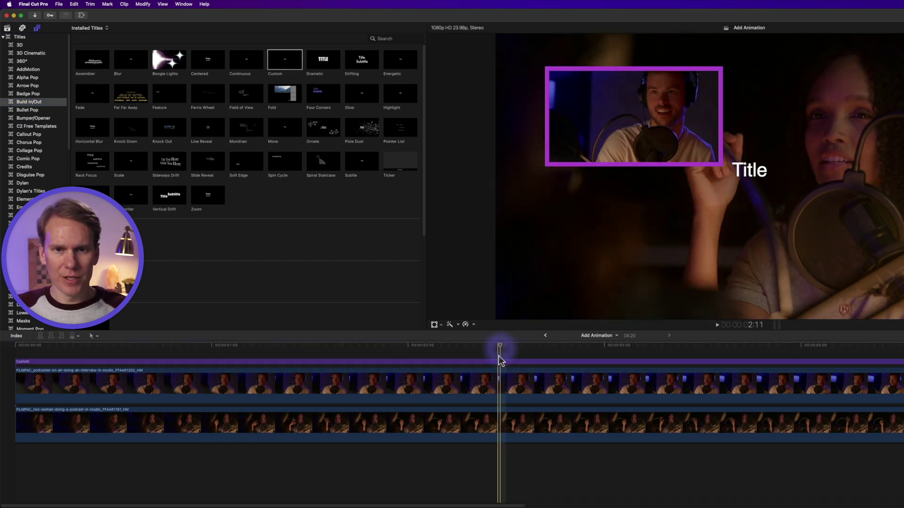
pyautogui.click(500, 363)
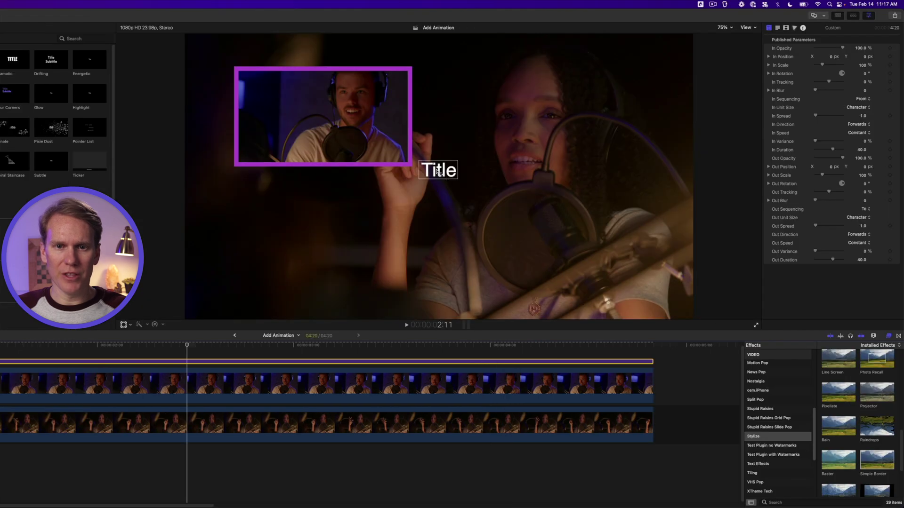
# Step: Retype the title as 'Text Animation' in the High Tide font at size 147
pyautogui.doubleClick(439, 172)
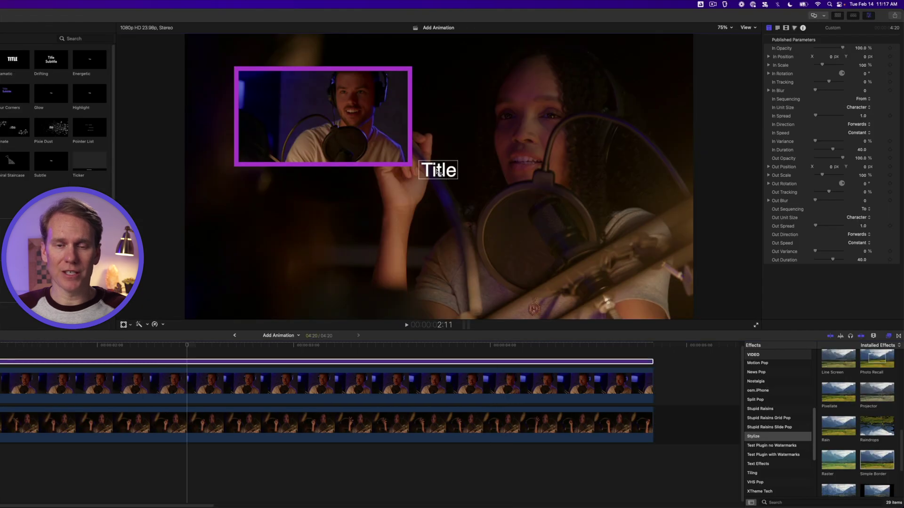
pyautogui.write('Text Animation')
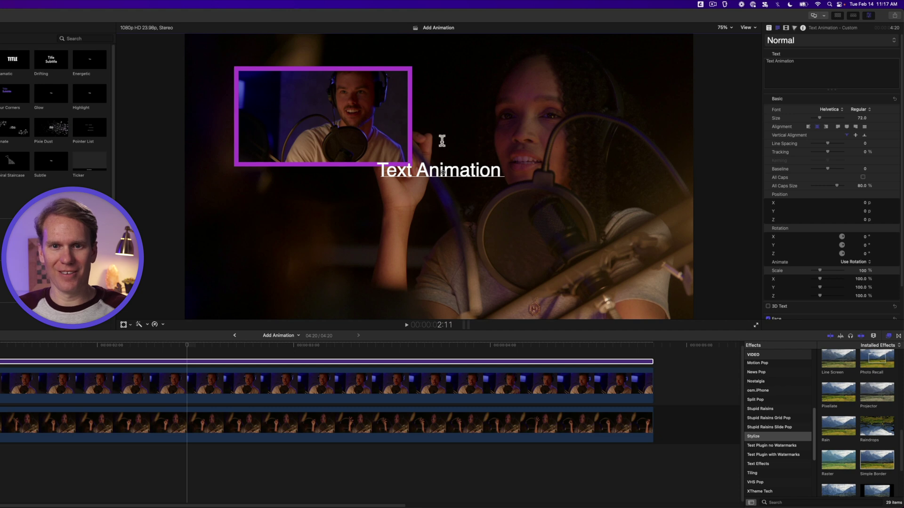
pyautogui.click(829, 110)
pyautogui.click(806, 111)
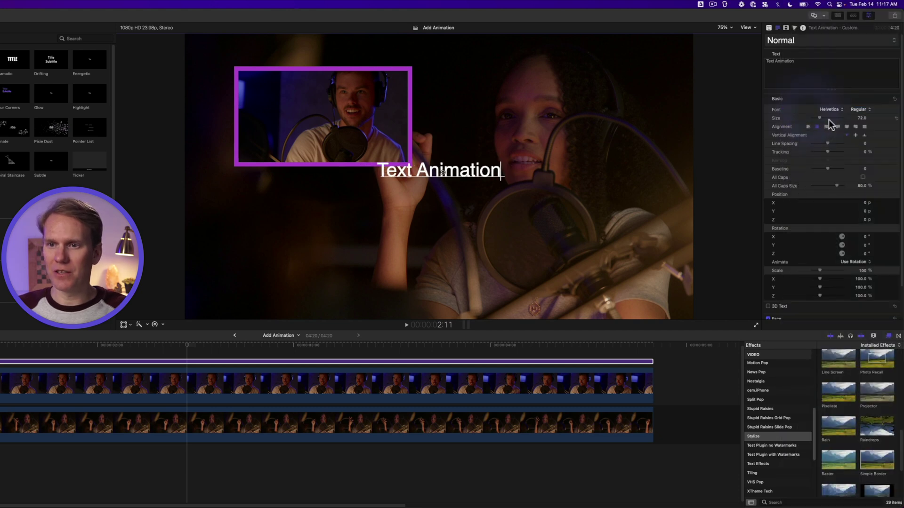
pyautogui.click(832, 109)
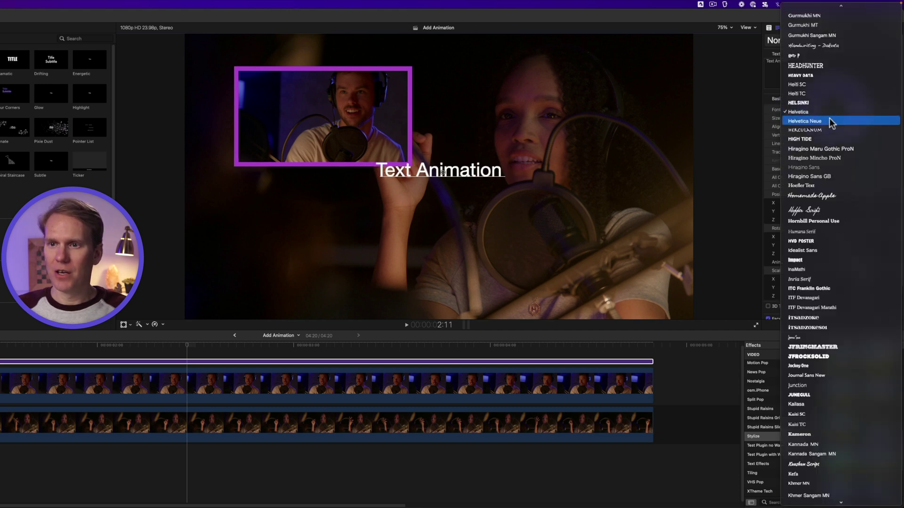
pyautogui.click(814, 138)
pyautogui.moveTo(828, 117); pyautogui.dragTo(827, 116)
# Step: Make the title's face colour purple and move the text lower in the frame
pyautogui.scroll(-3, 836, 174)
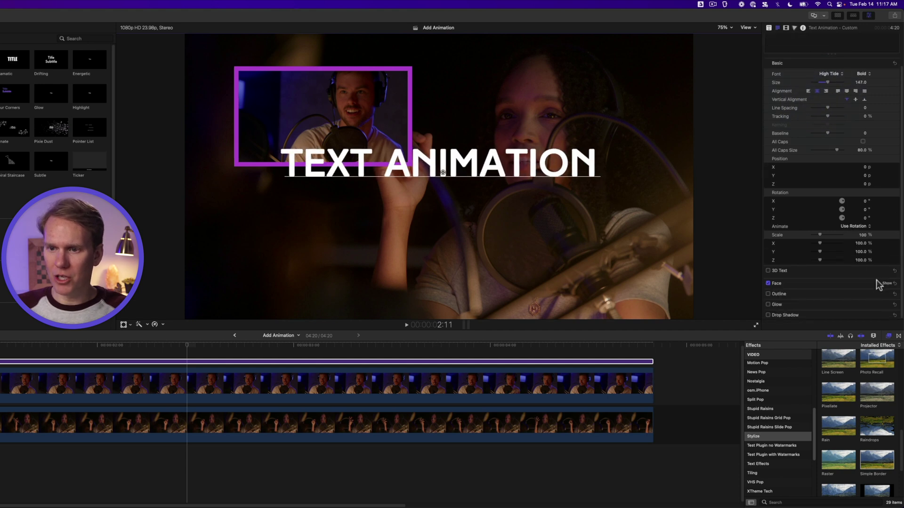
pyautogui.click(884, 283)
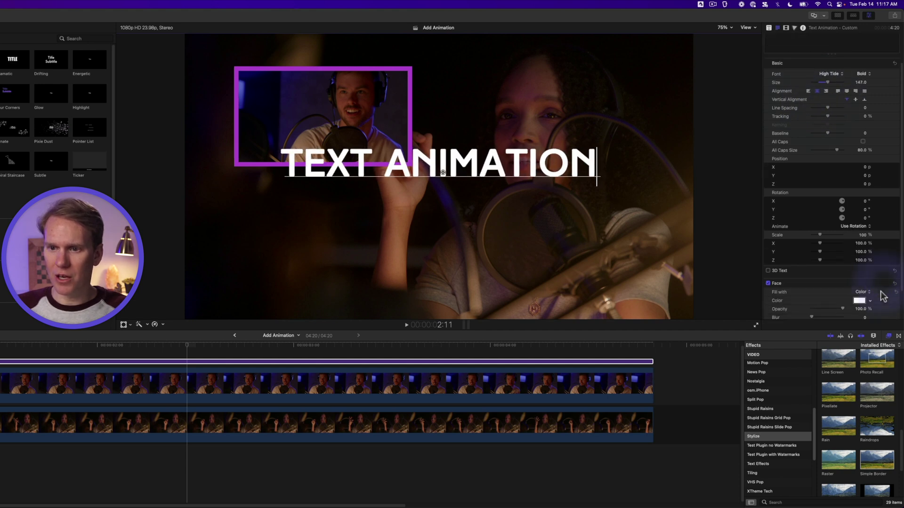
pyautogui.click(859, 301)
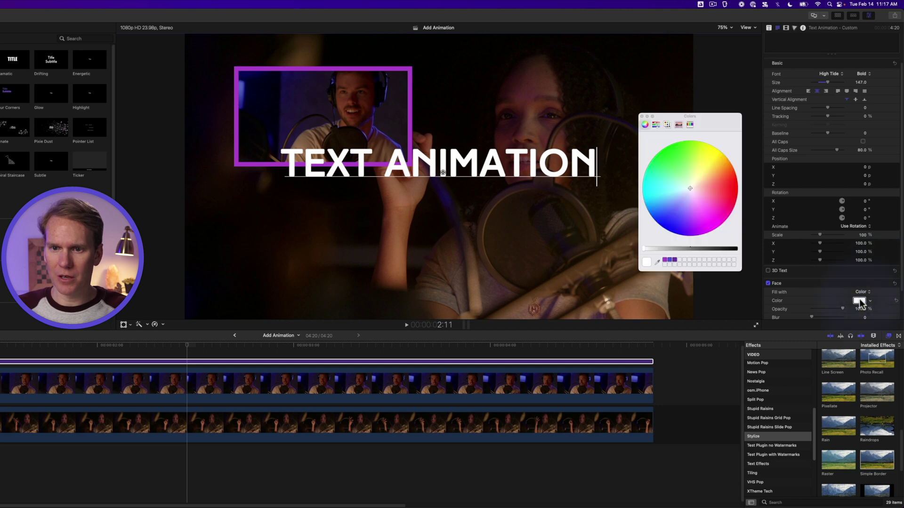
pyautogui.click(664, 259)
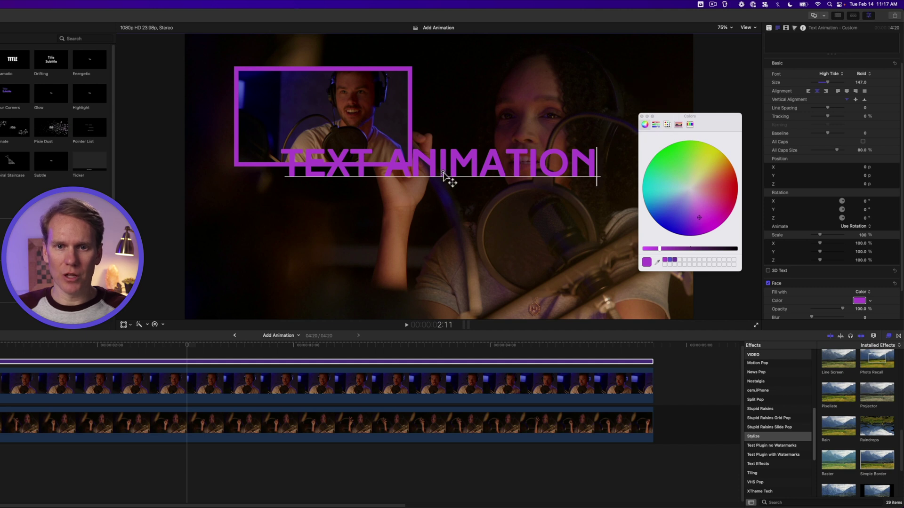
pyautogui.moveTo(443, 174); pyautogui.dragTo(445, 244)
pyautogui.click(641, 116)
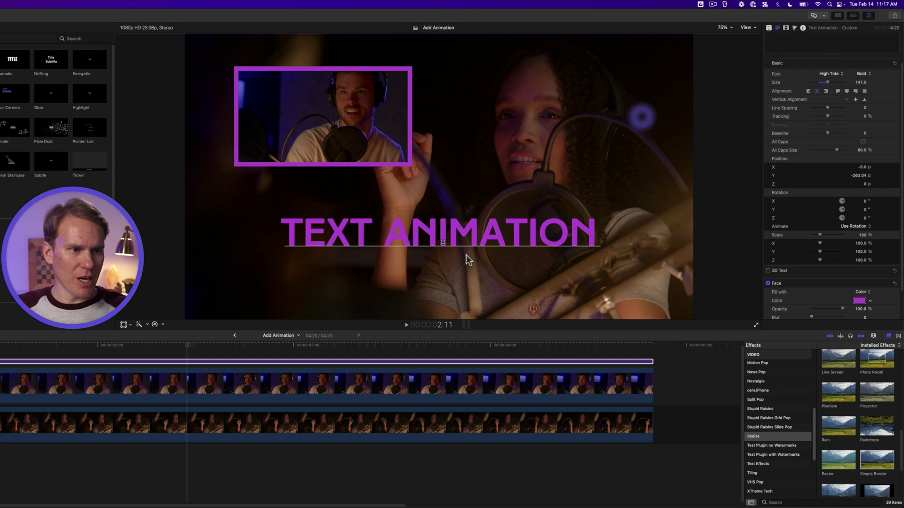
pyautogui.doubleClick(442, 242)
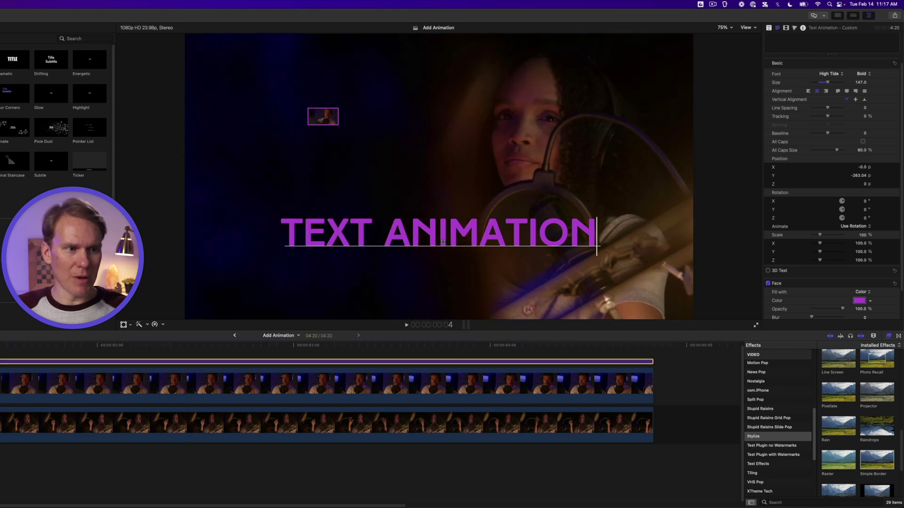
# Step: Set the title's In Scale to 0% and In Tracking to -50%
pyautogui.click(768, 28)
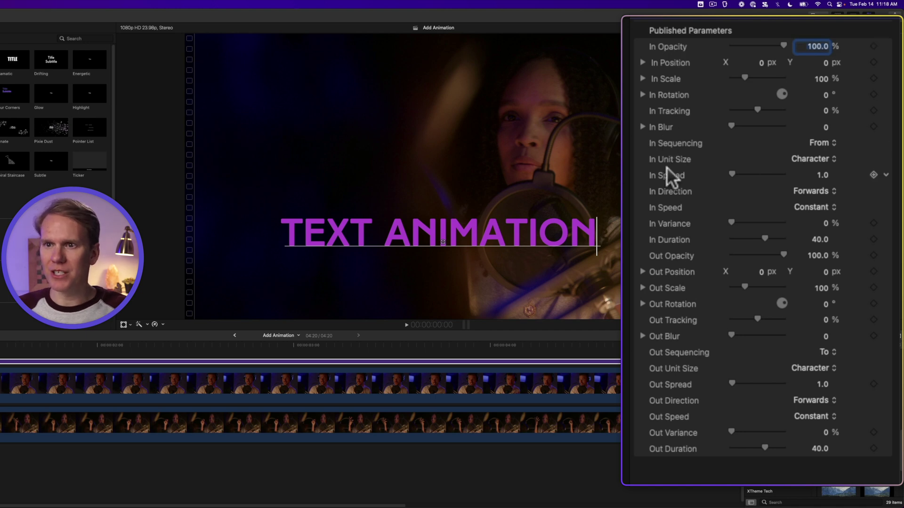
pyautogui.click(821, 79)
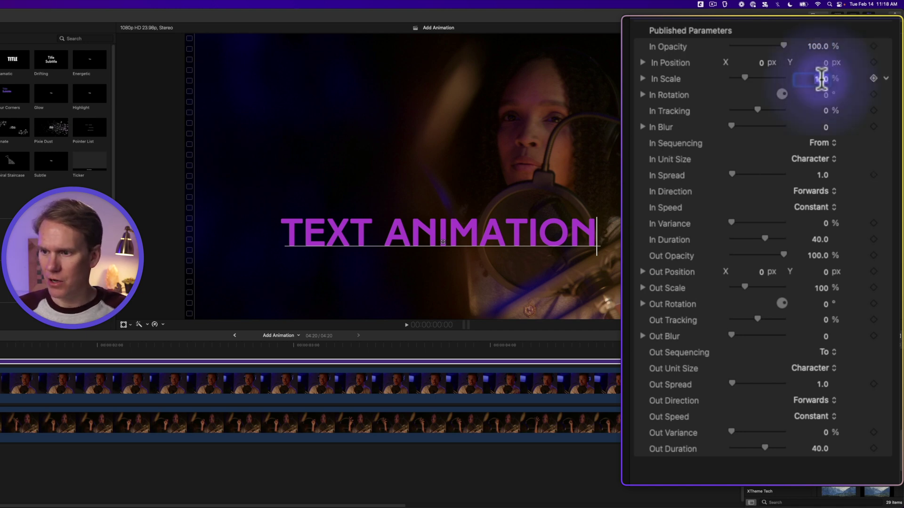
pyautogui.write('0')
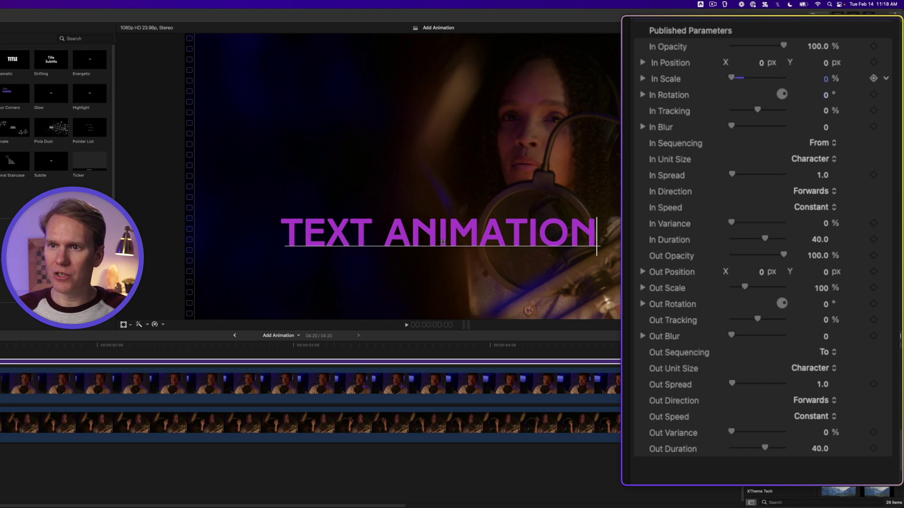
pyautogui.press('Tab')
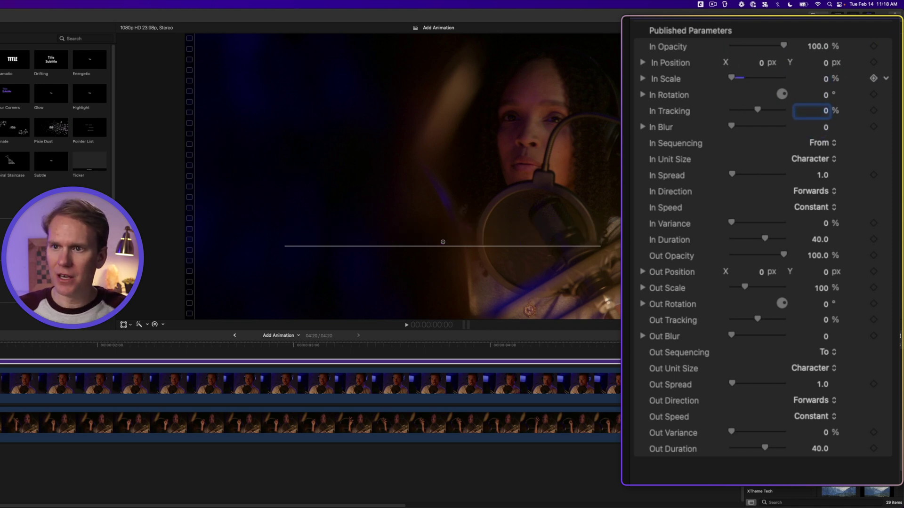
pyautogui.write('-50')
pyautogui.press('Tab')
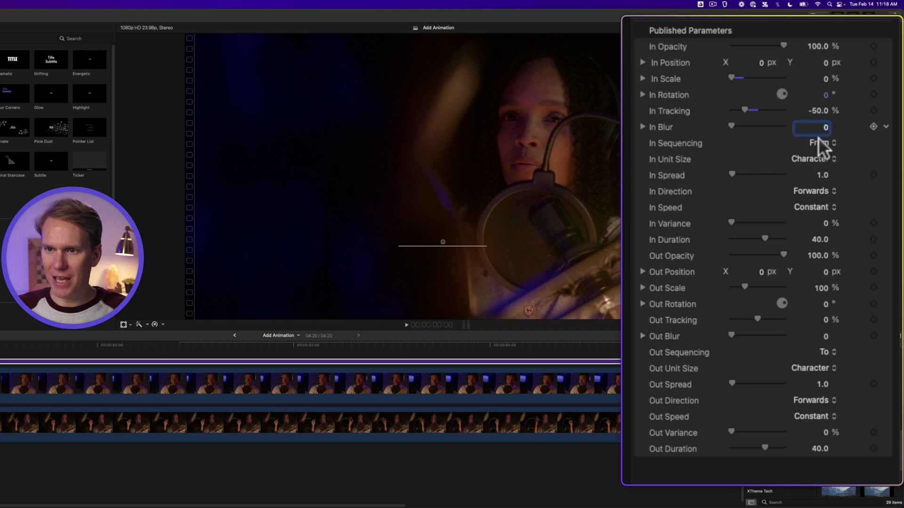
# Step: Set In Spread to 10 and In Speed to Ease Both
pyautogui.click(821, 175)
pyautogui.write('8')
pyautogui.press('Return')
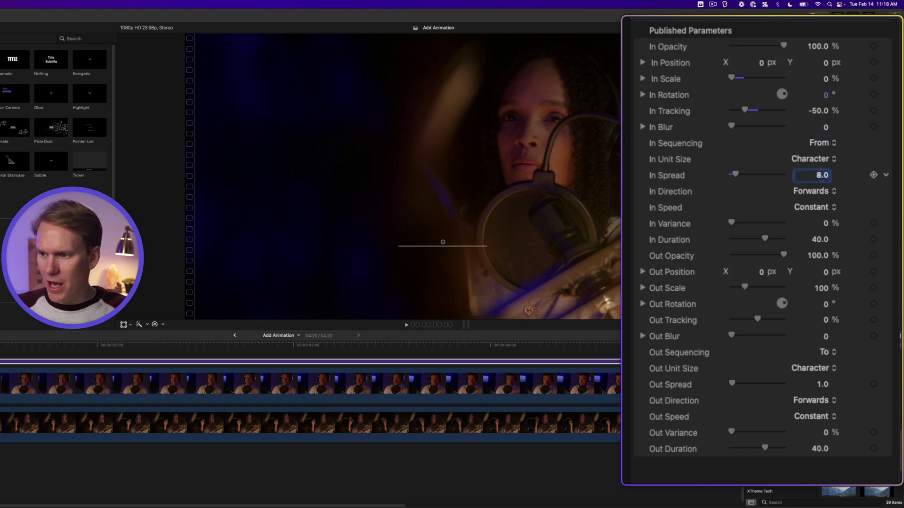
pyautogui.click(821, 175)
pyautogui.write('10')
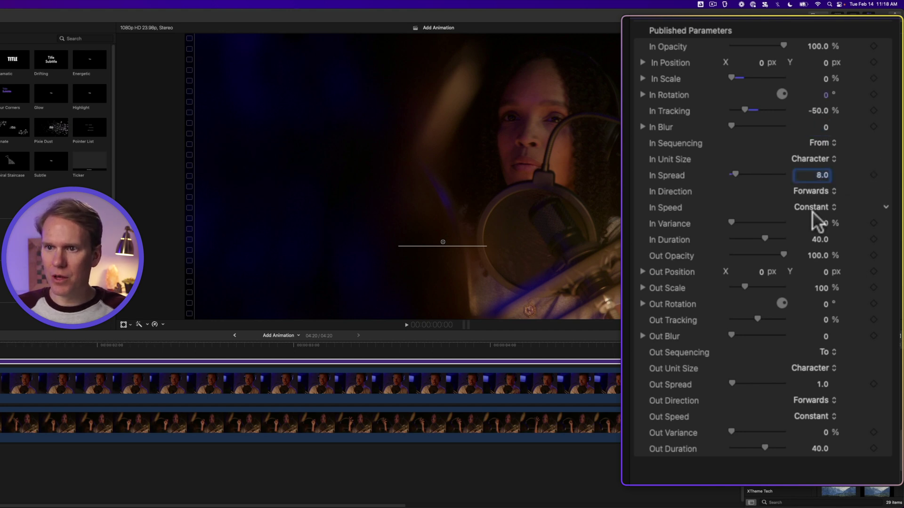
pyautogui.click(812, 212)
pyautogui.click(819, 258)
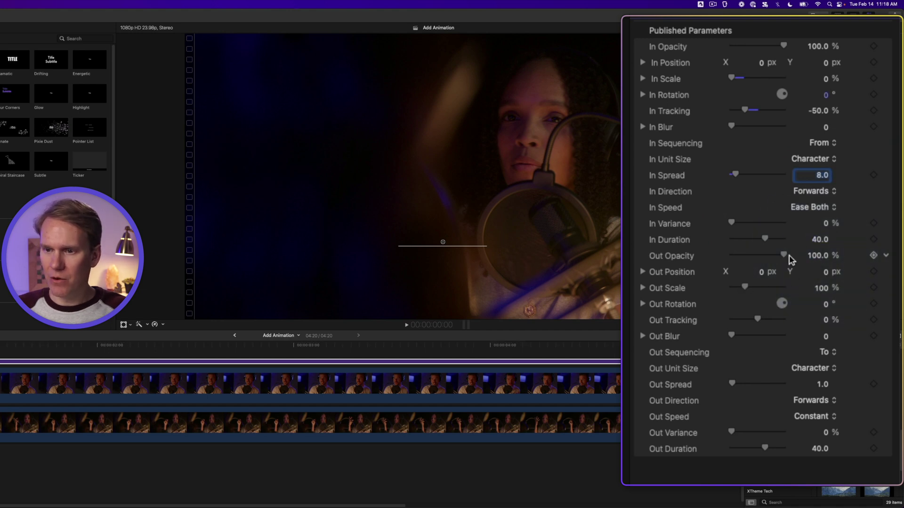
# Step: Set the build-out to 0% opacity, Y position -35 and 50% scale
pyautogui.click(820, 255)
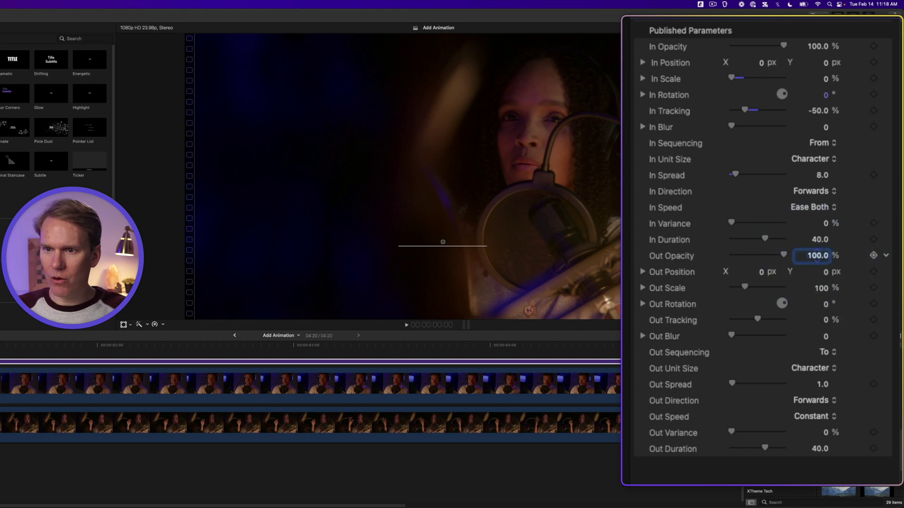
pyautogui.write('0')
pyautogui.press('Return')
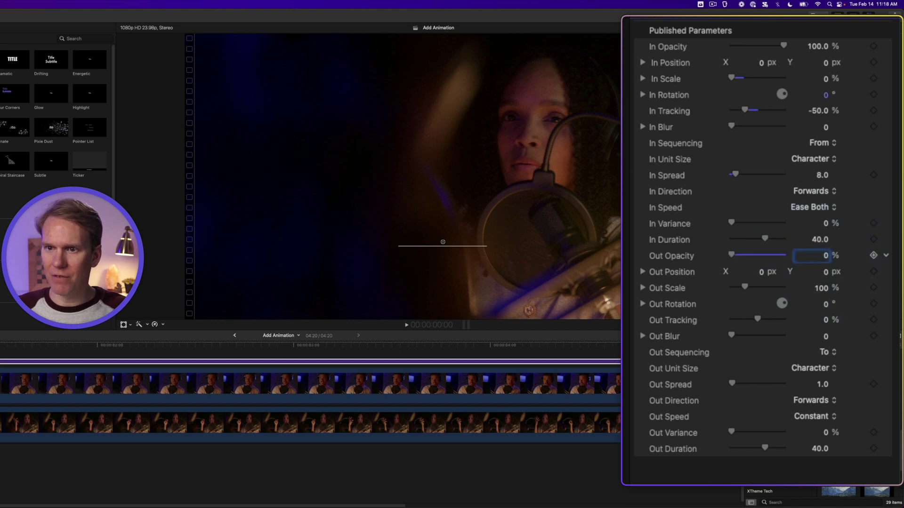
pyautogui.click(823, 271)
pyautogui.write('-35')
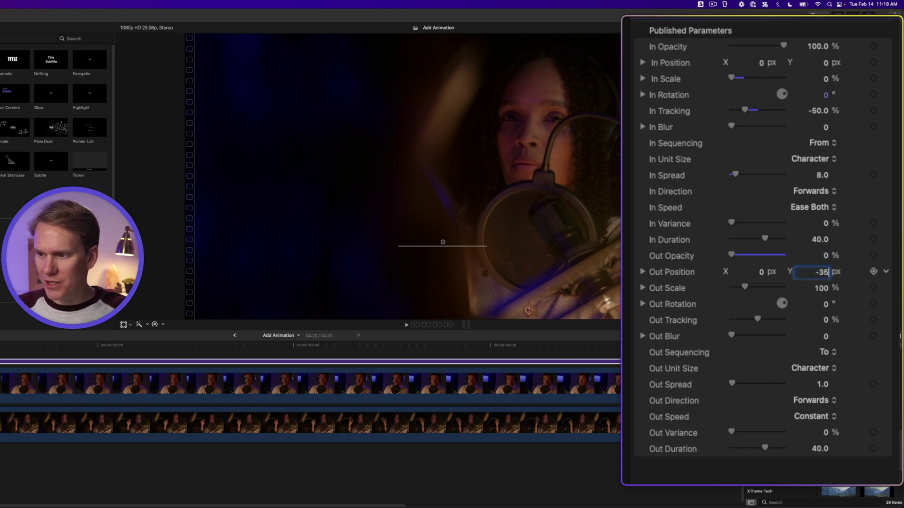
pyautogui.press('Return')
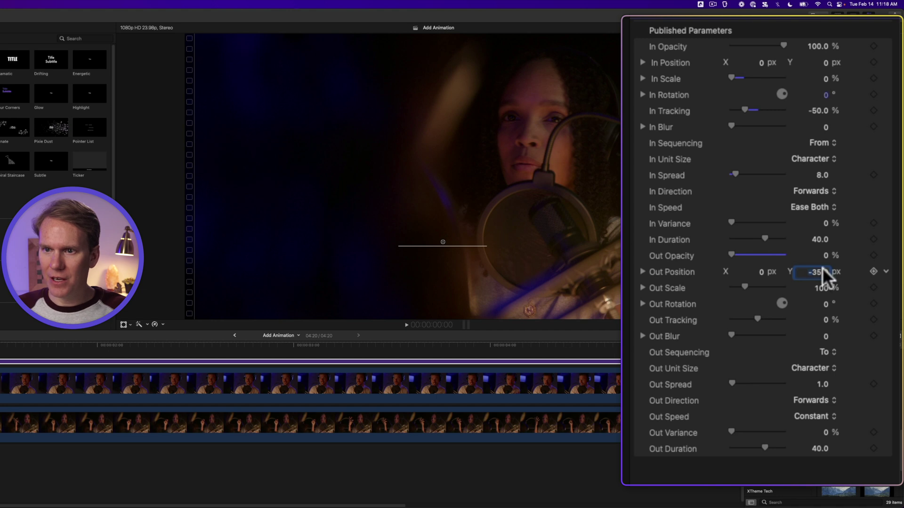
pyautogui.click(824, 287)
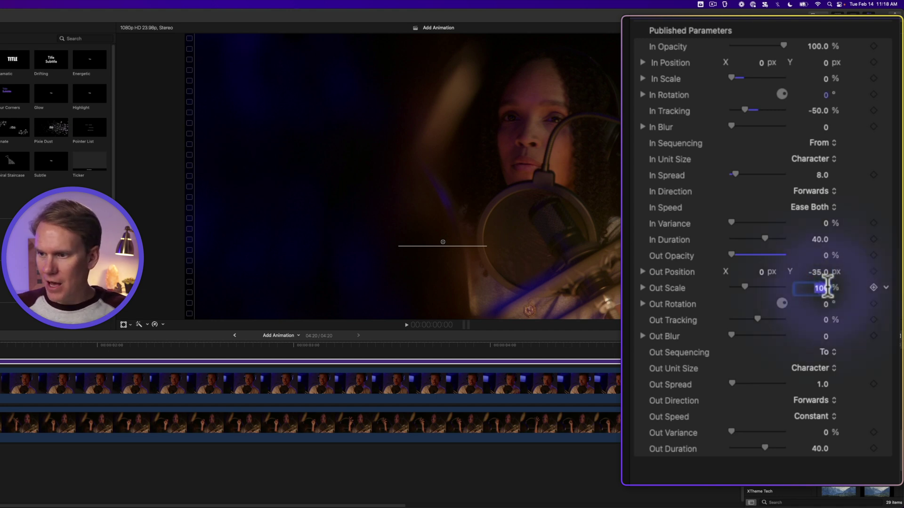
pyautogui.write('50')
pyautogui.press('Return')
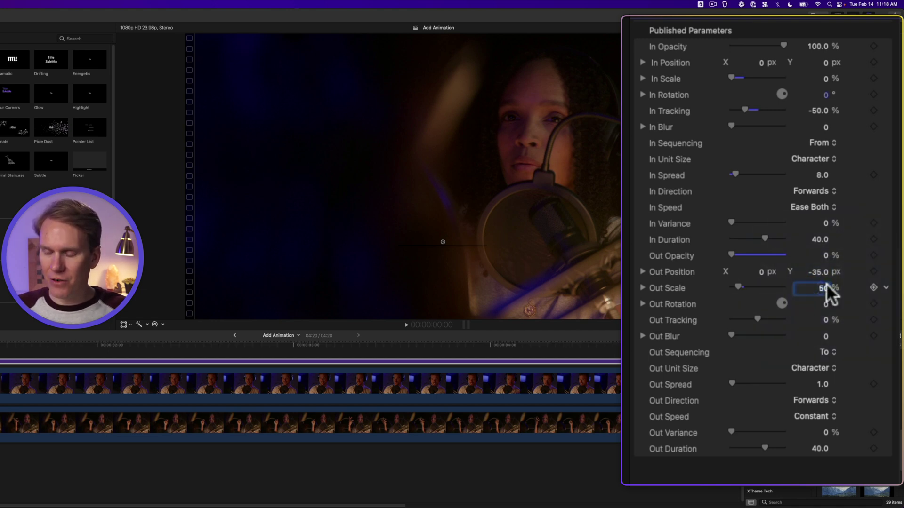
# Step: Set Out Rotation -35°, Out Blur 7, Out Spread 25 and Out Speed Ease Both
pyautogui.click(824, 303)
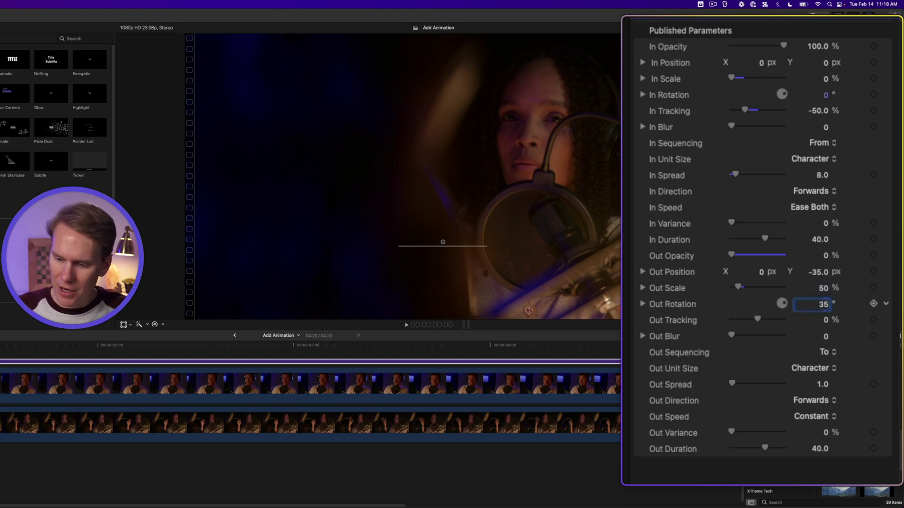
pyautogui.write('-35')
pyautogui.press('Return')
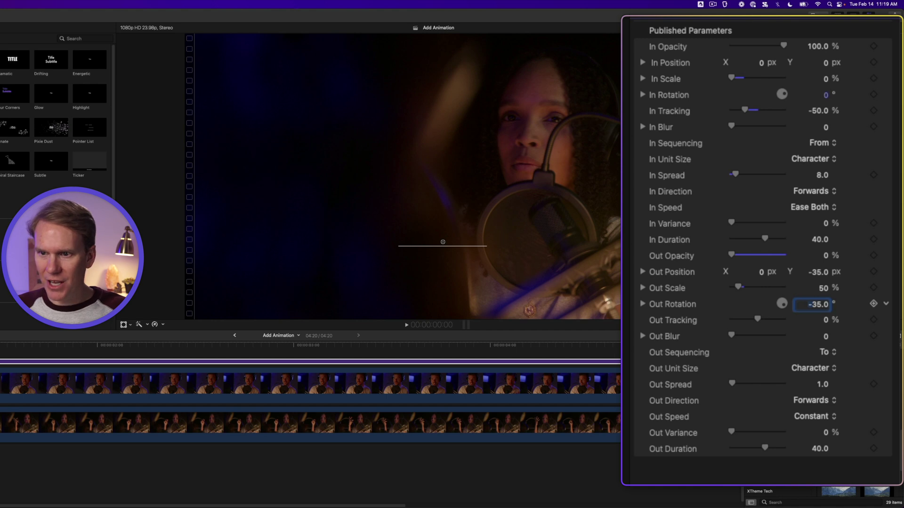
pyautogui.click(826, 334)
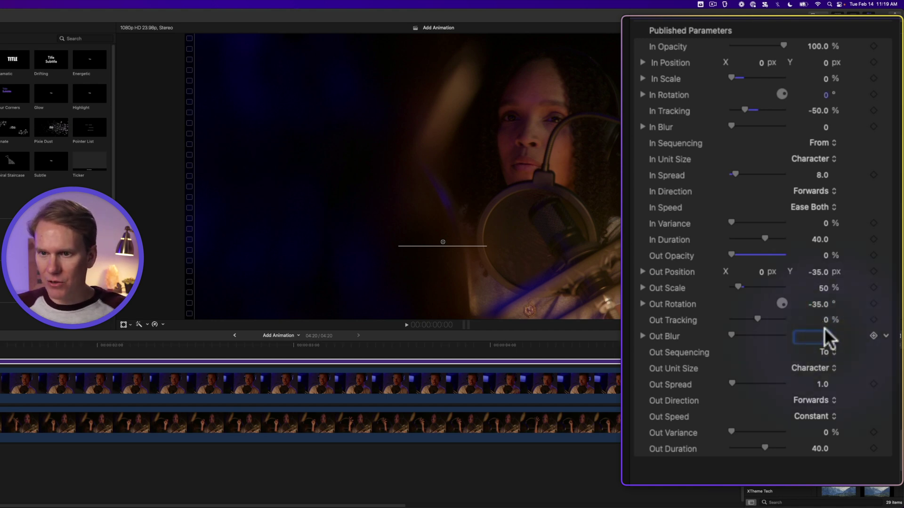
pyautogui.write('7')
pyautogui.press('Return')
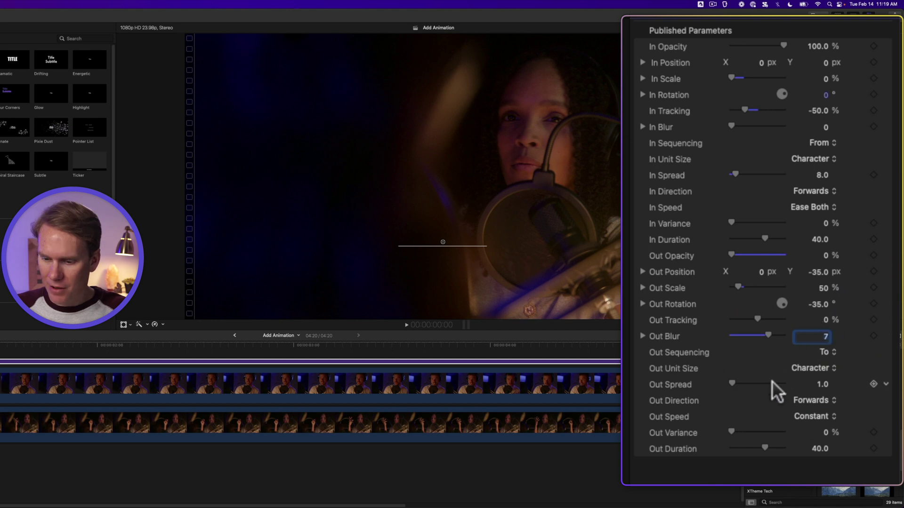
pyautogui.click(821, 383)
pyautogui.write('25')
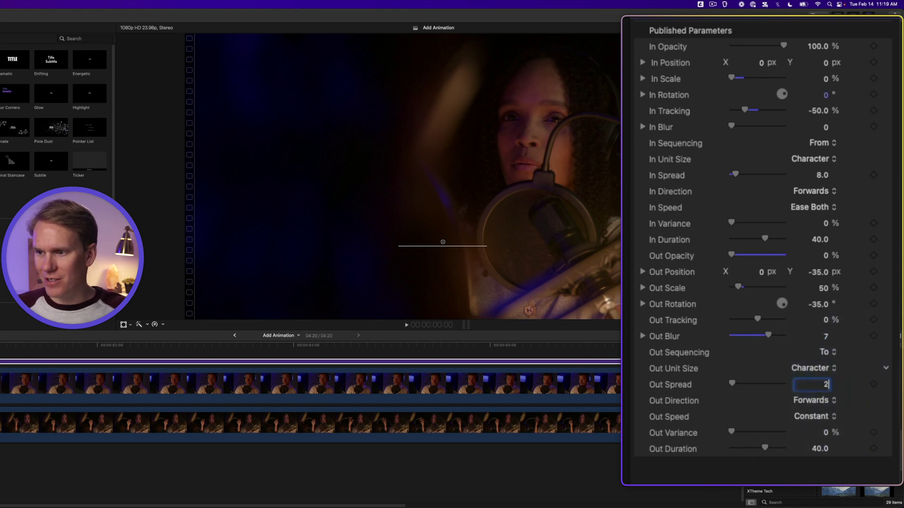
pyautogui.press('Return')
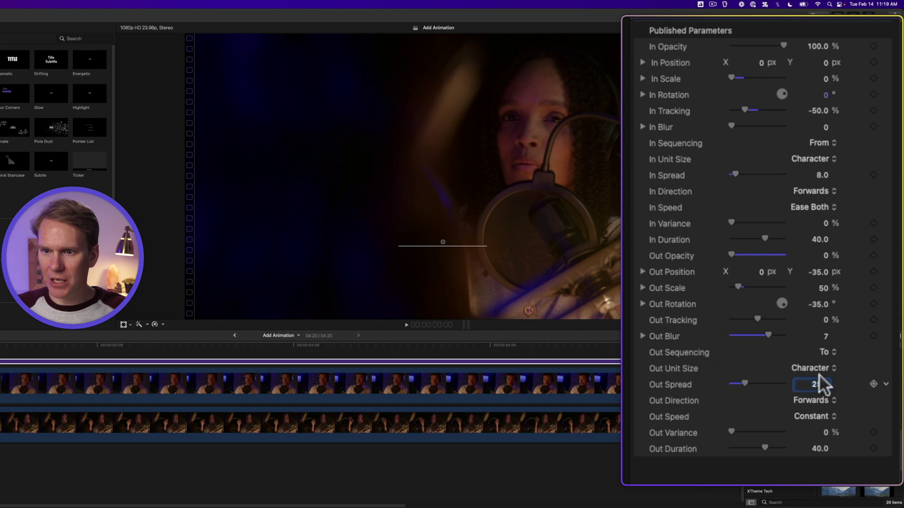
pyautogui.click(812, 416)
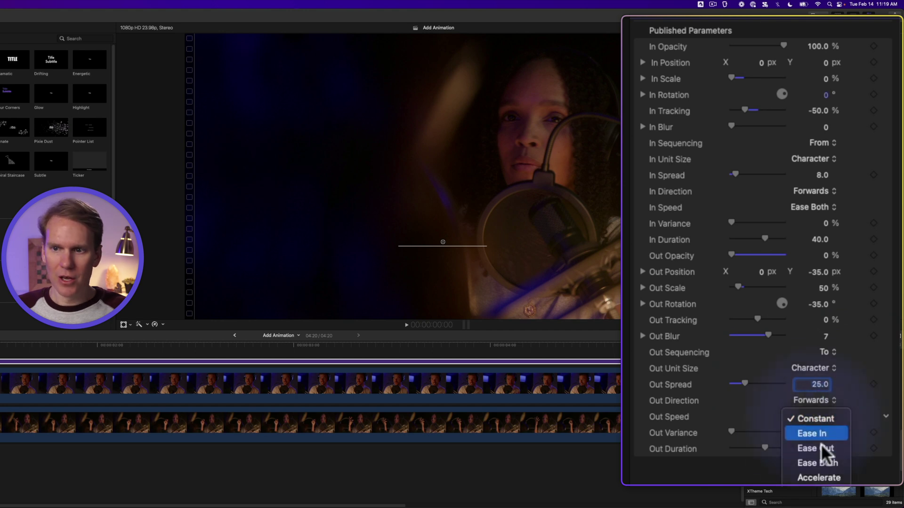
pyautogui.click(821, 462)
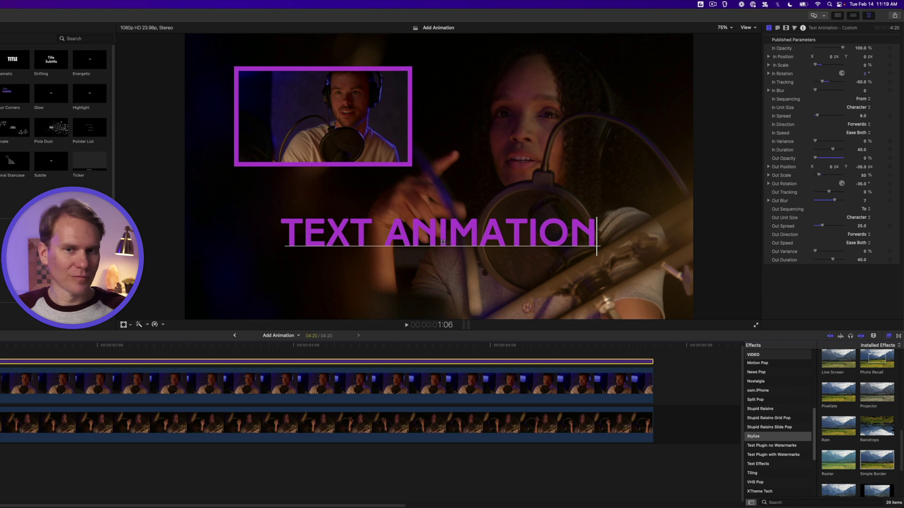
# Step: Play the finished Text Animation title back, then stop playback
pyautogui.press('space')
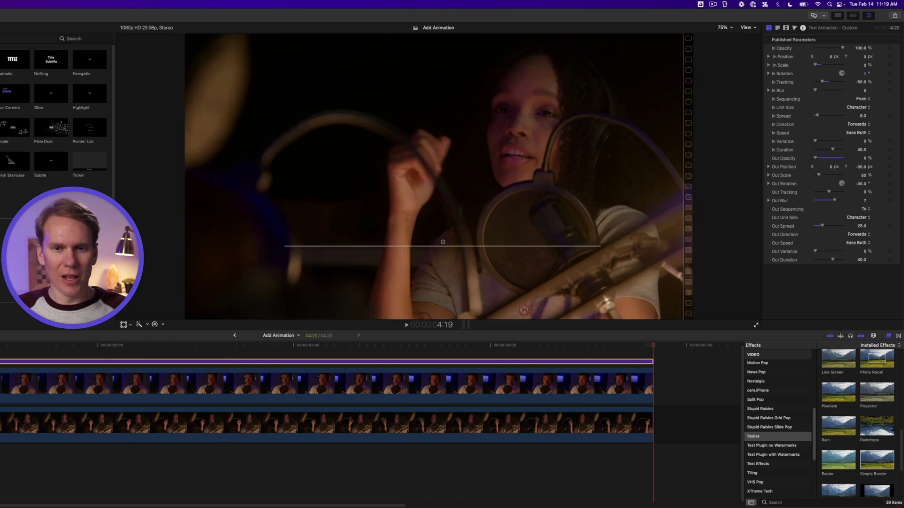
pyautogui.press('space')
pyautogui.press('space')
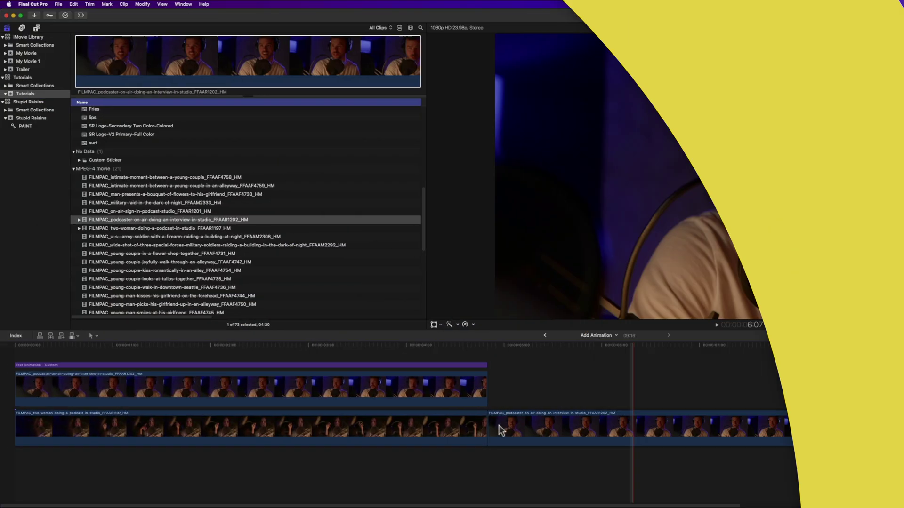
# Step: Add the Social Bump Fun With Logo title over the second clip, trim its end, select it
pyautogui.click(37, 28)
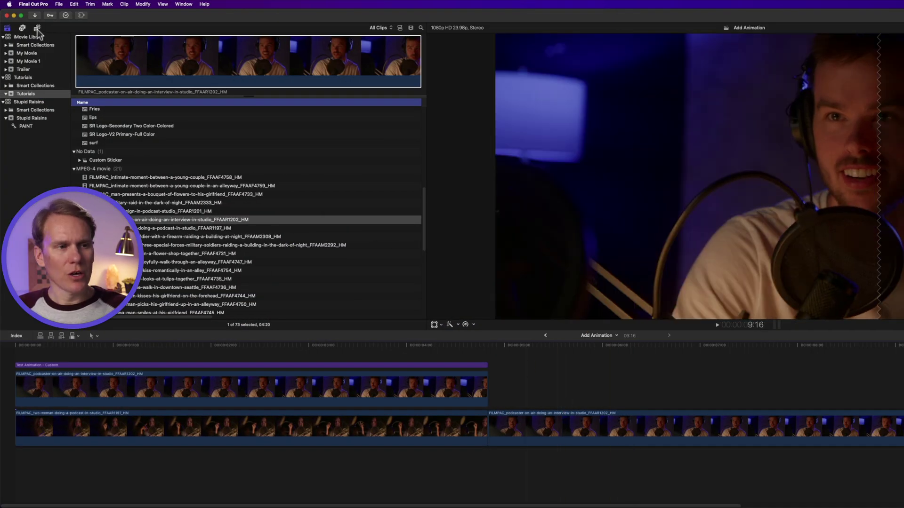
pyautogui.scroll(-10, 36, 141)
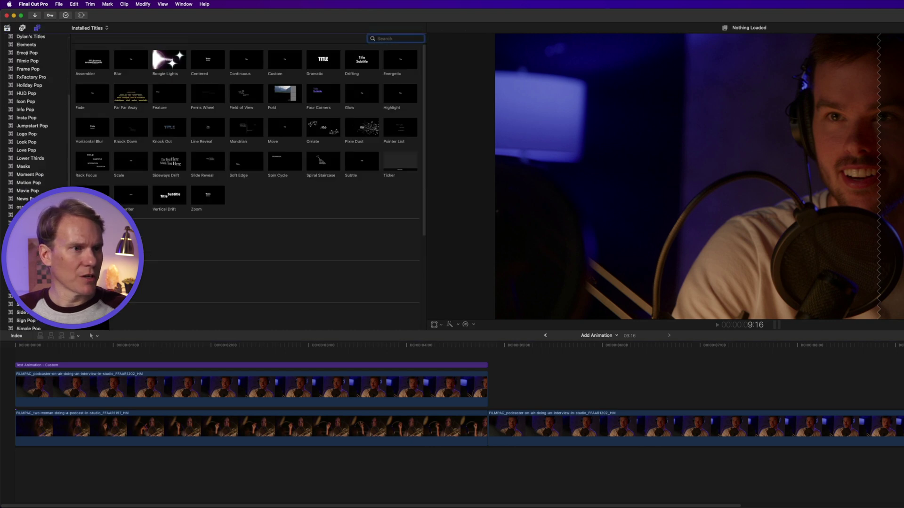
pyautogui.click(23, 182)
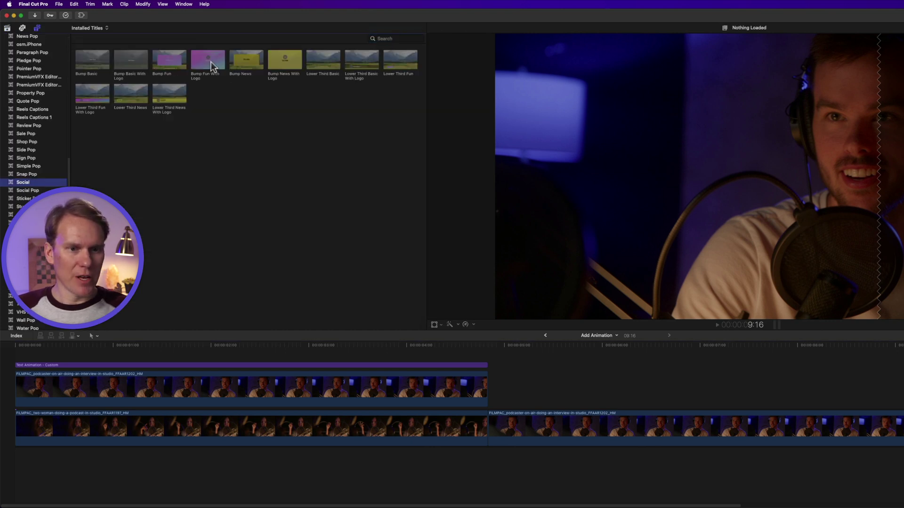
pyautogui.moveTo(211, 62); pyautogui.dragTo(501, 379)
pyautogui.hotkey('alt', ']')
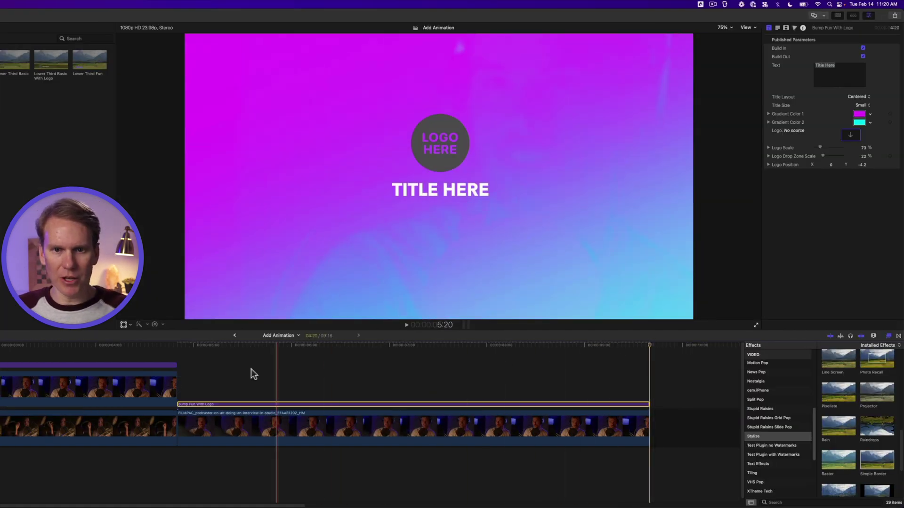
pyautogui.press('space')
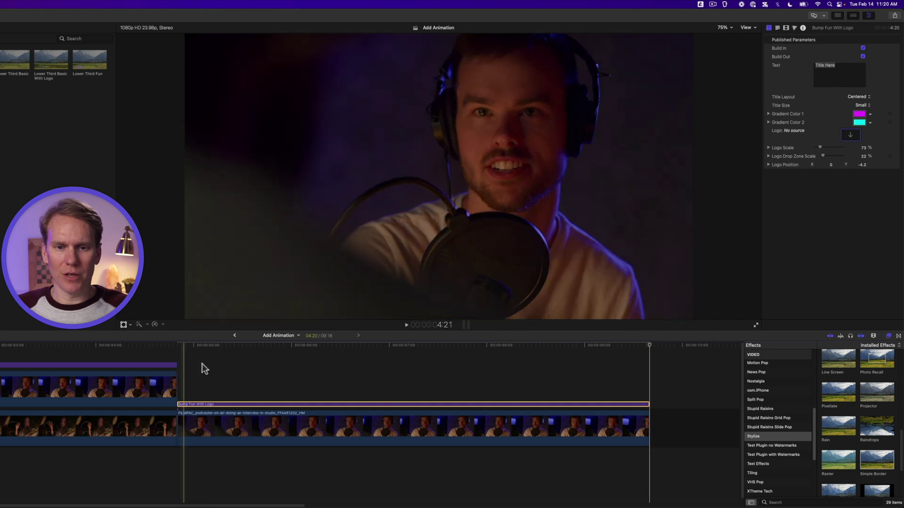
pyautogui.click(404, 352)
pyautogui.click(400, 404)
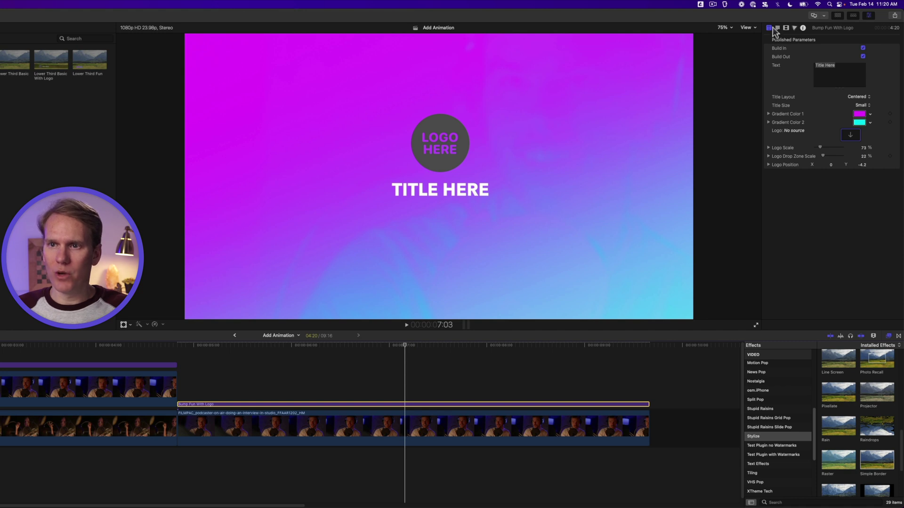
# Step: Retitle the bump 'Podcast' at Large size on a purple gradient background
pyautogui.write('Pod')
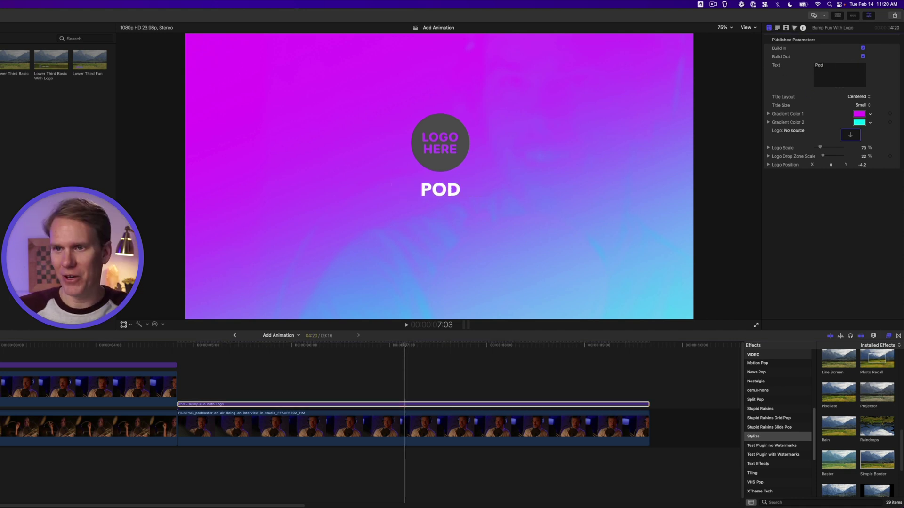
pyautogui.write('cast')
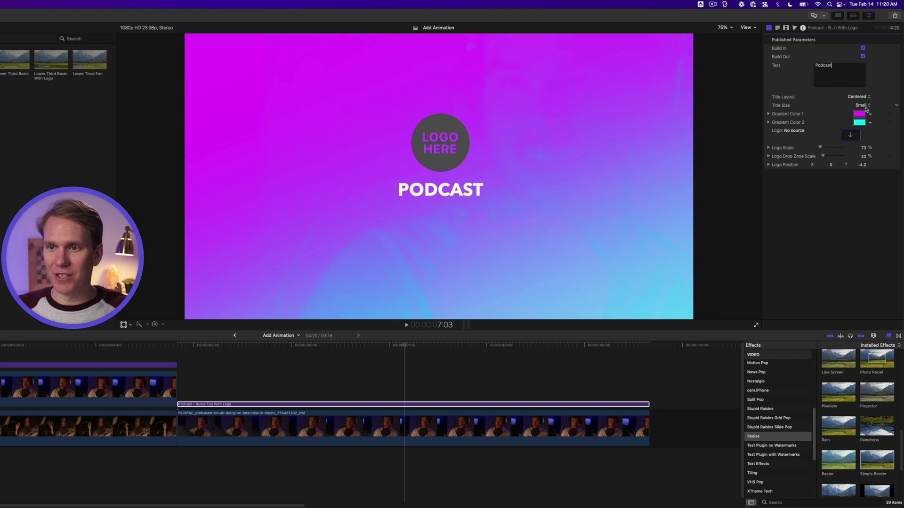
pyautogui.click(865, 106)
pyautogui.click(866, 118)
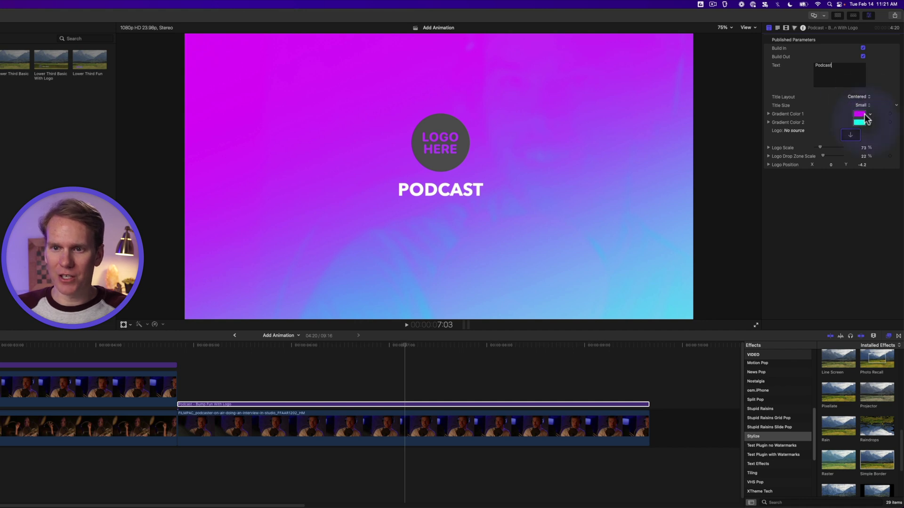
pyautogui.click(859, 114)
pyautogui.click(667, 260)
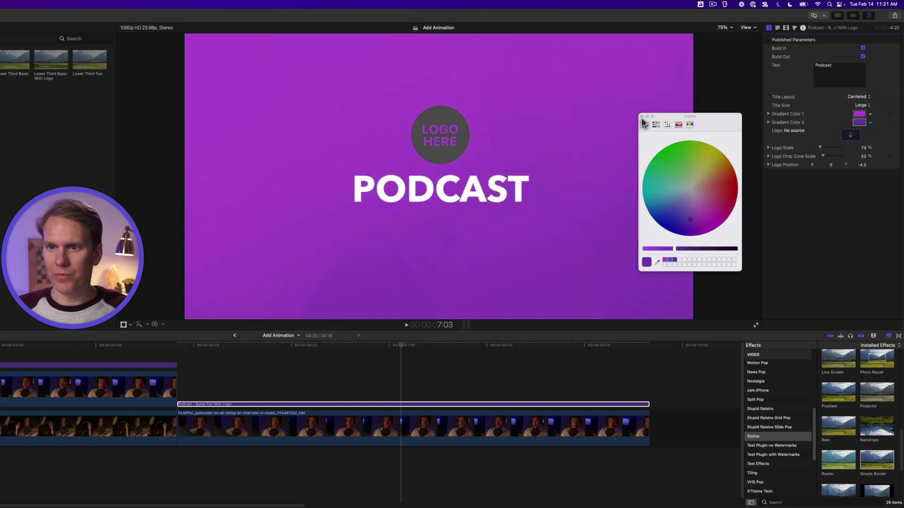
pyautogui.click(641, 117)
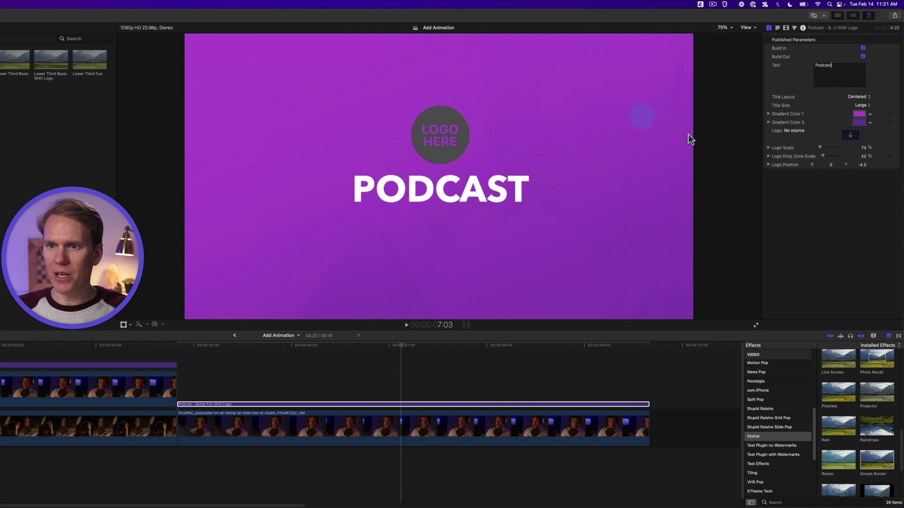
# Step: Replace the placeholder logo with the two-colour Stupid Raisins logo
pyautogui.click(852, 136)
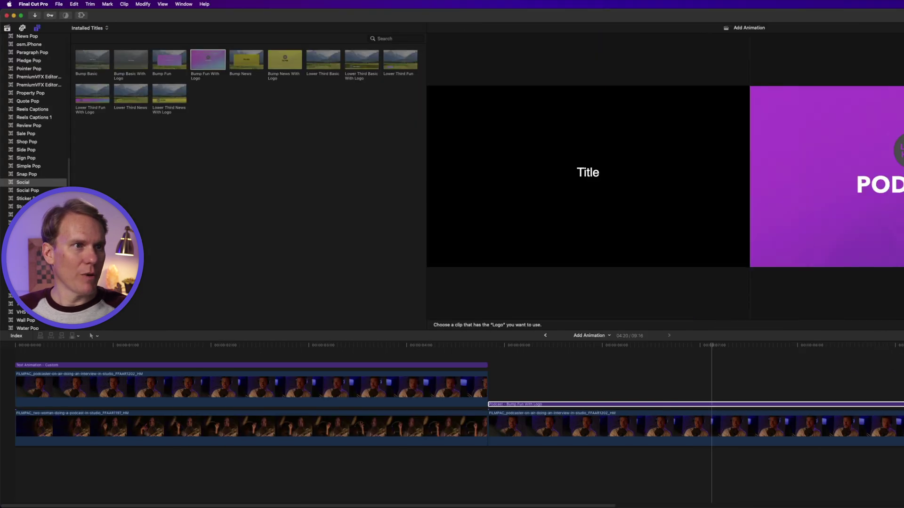
pyautogui.click(8, 29)
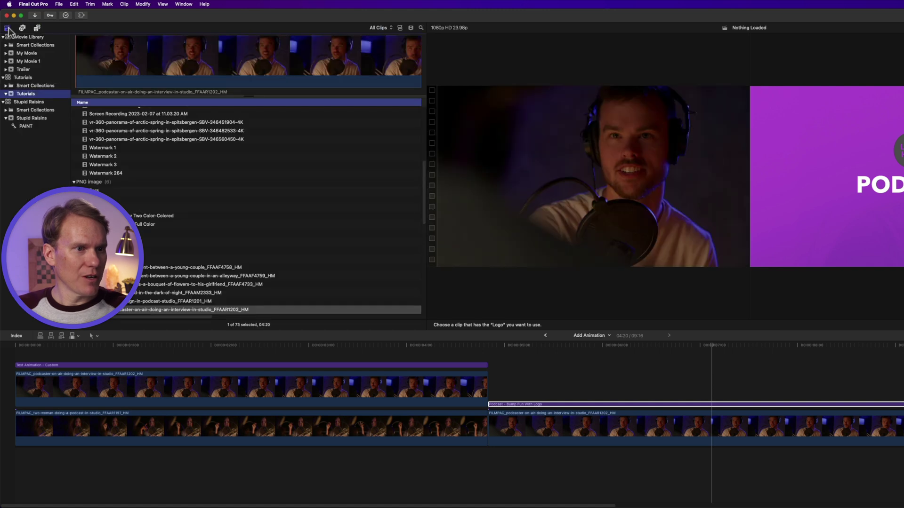
pyautogui.click(177, 224)
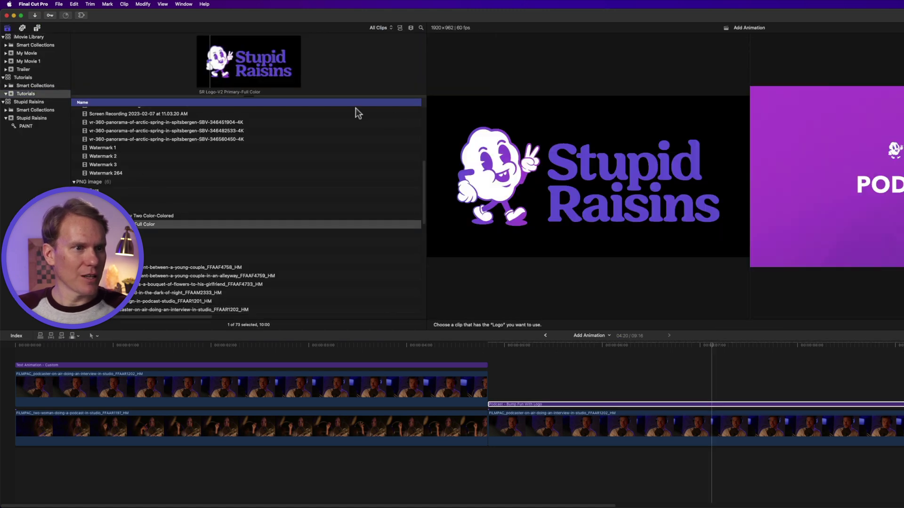
pyautogui.click(159, 216)
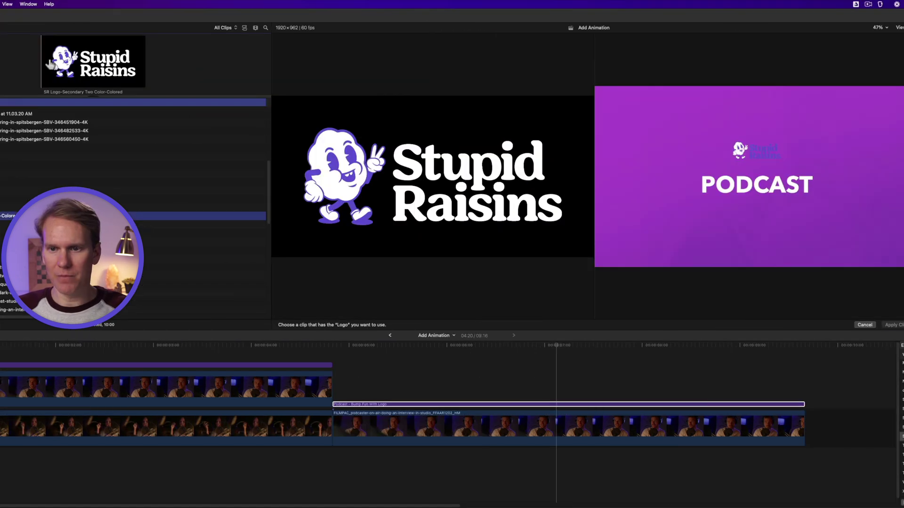
pyautogui.click(891, 325)
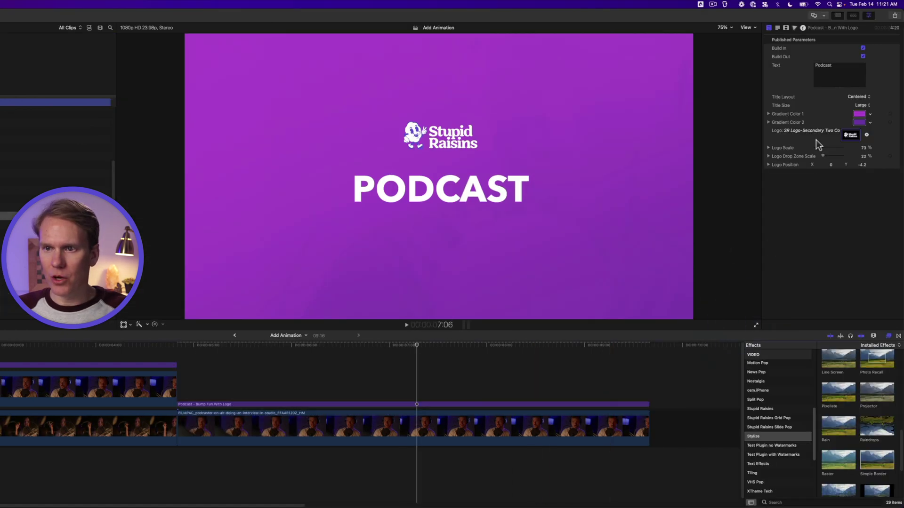
# Step: Scale the logo to 61%, set PODCAST in Hornbill Personal Use, and move the title lower
pyautogui.moveTo(823, 153); pyautogui.dragTo(865, 169)
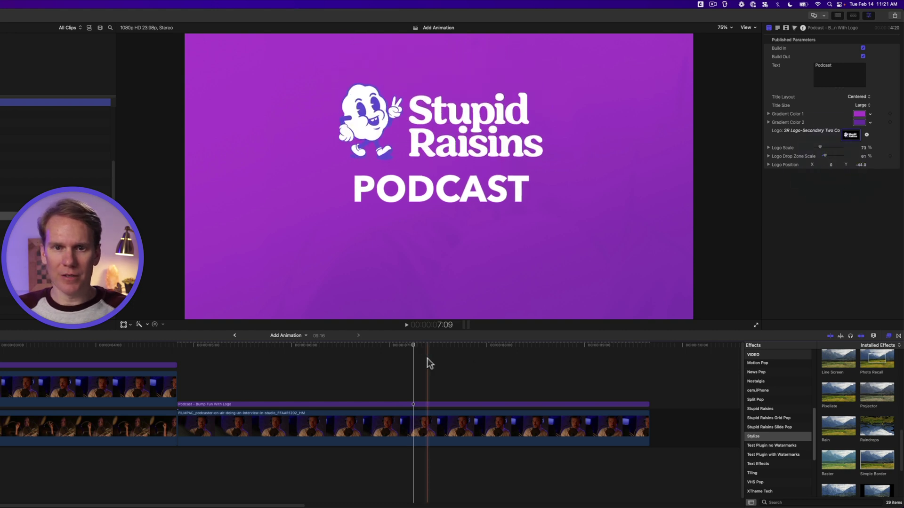
pyautogui.click(439, 201)
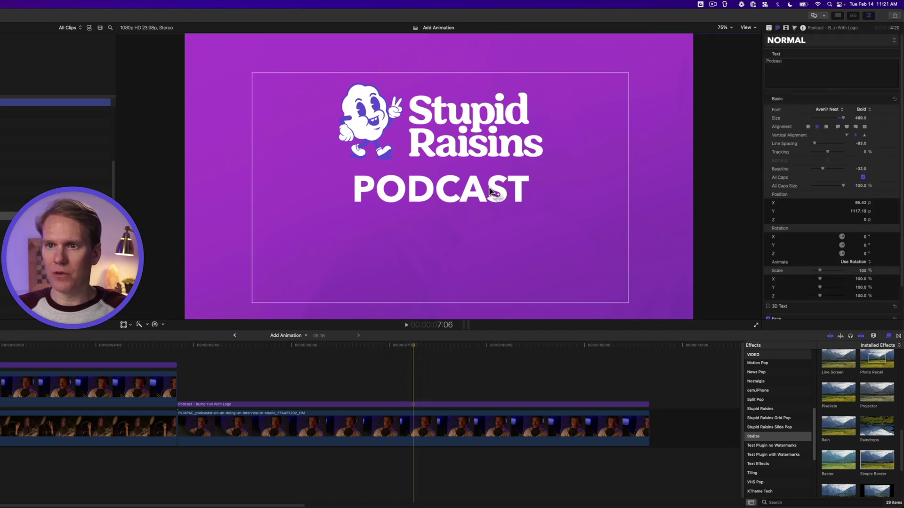
pyautogui.click(831, 108)
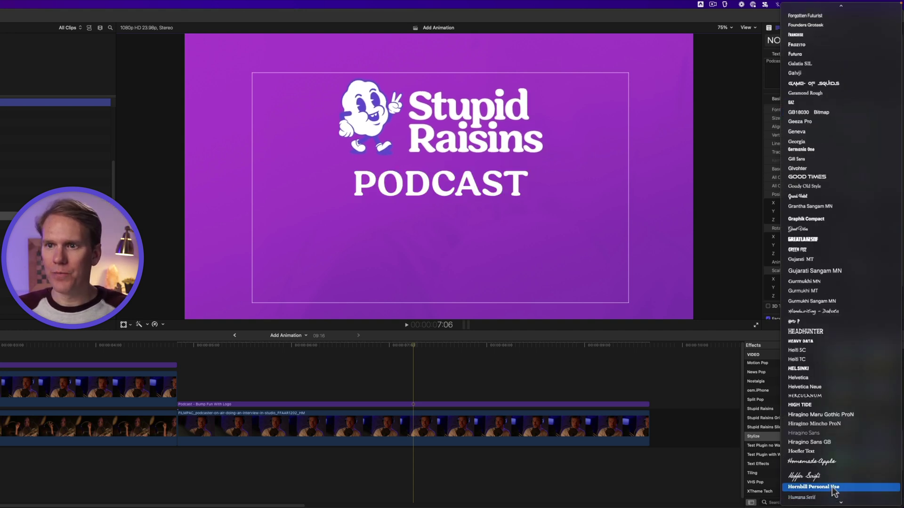
pyautogui.click(831, 487)
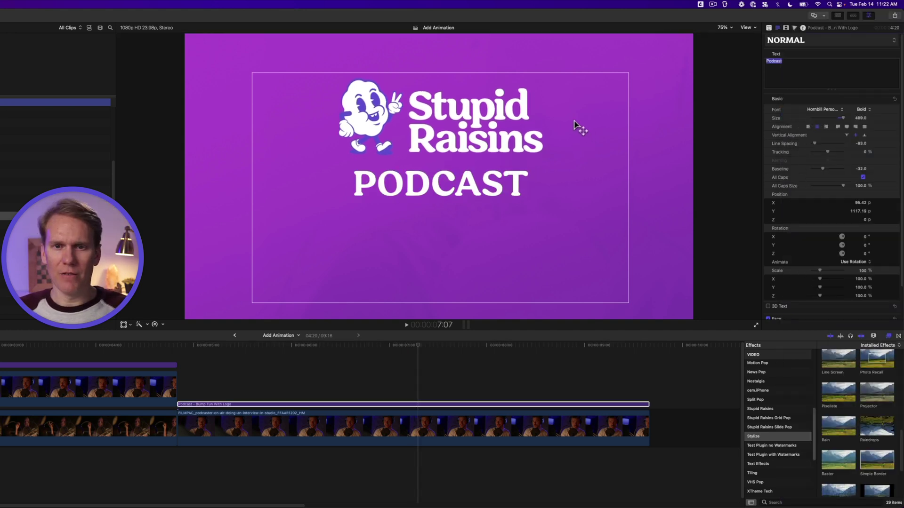
pyautogui.moveTo(568, 121); pyautogui.dragTo(568, 150)
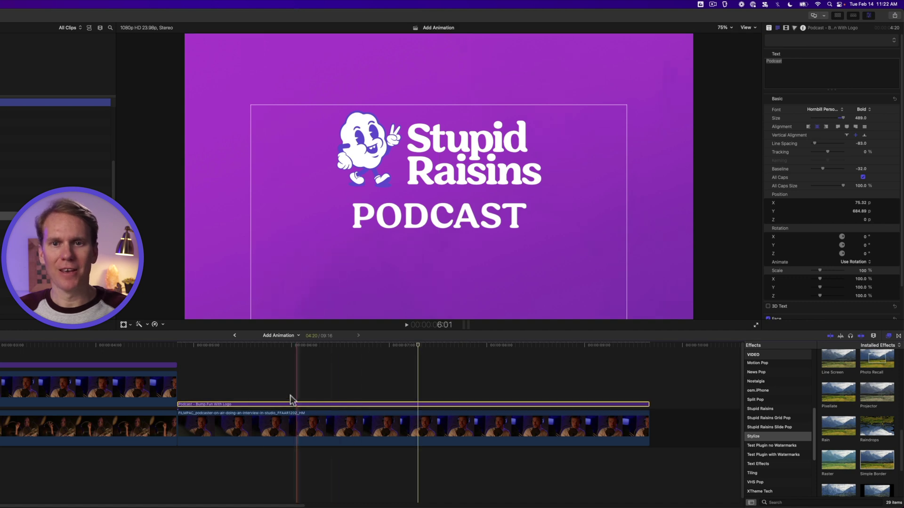
pyautogui.press('space')
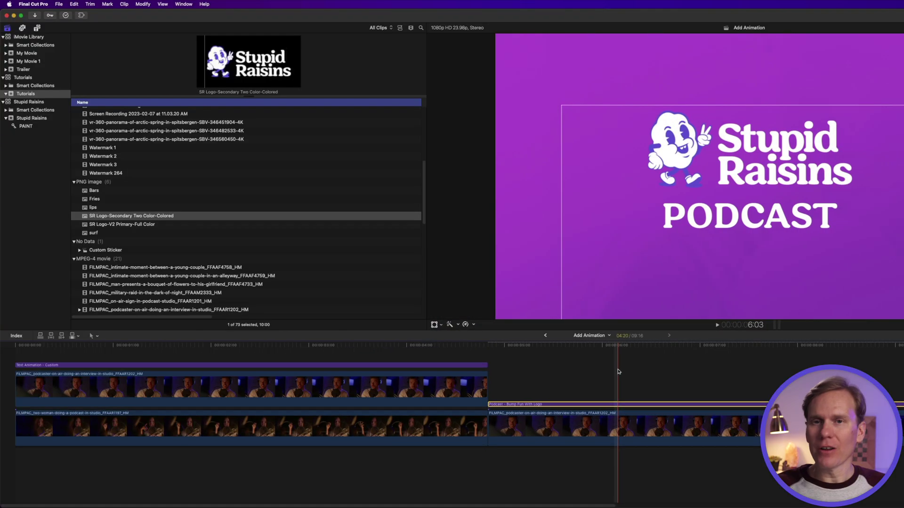
# Step: Show the background generators in the titles and generators browser
pyautogui.click(657, 369)
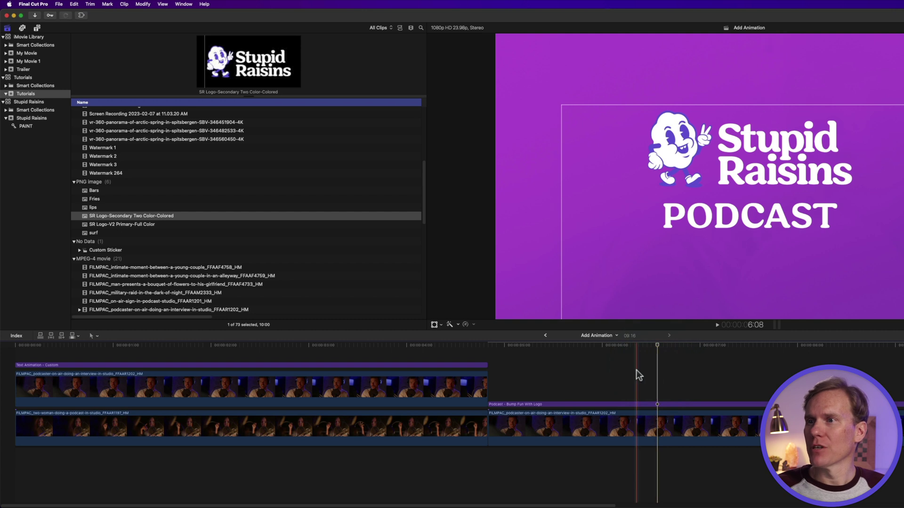
pyautogui.click(37, 29)
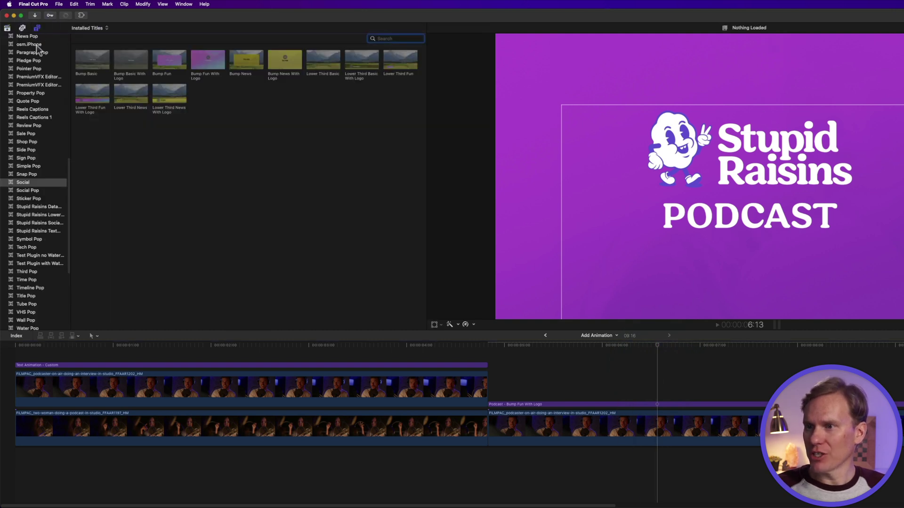
pyautogui.scroll(-10, 39, 179)
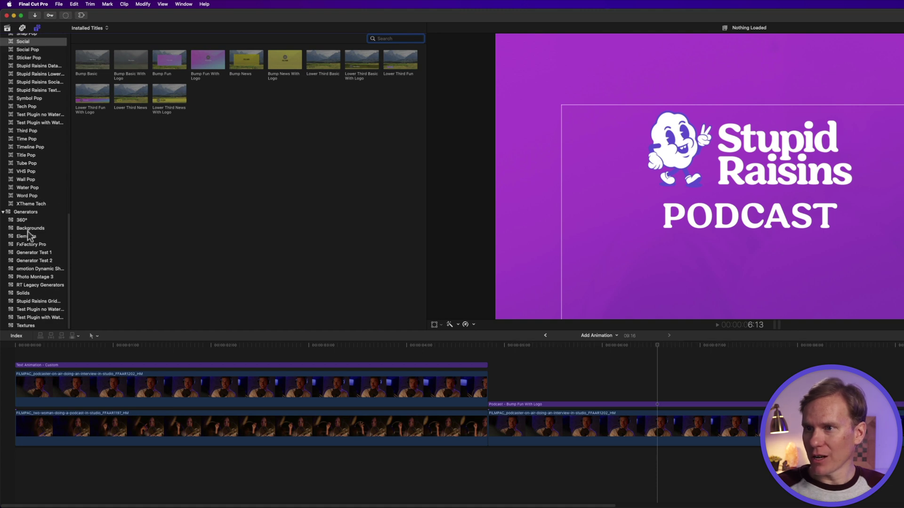
pyautogui.click(34, 228)
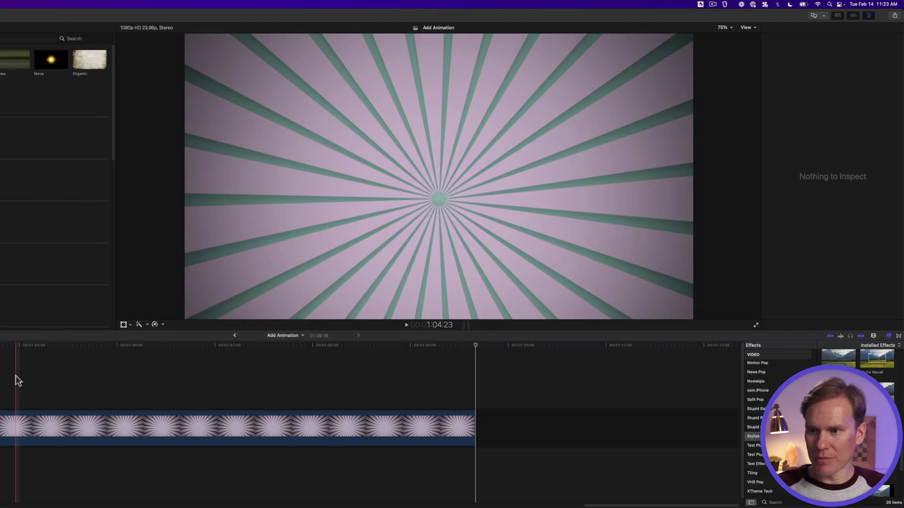
# Step: Preview the spinning Rays background and bring up its rays colour setting
pyautogui.press('space')
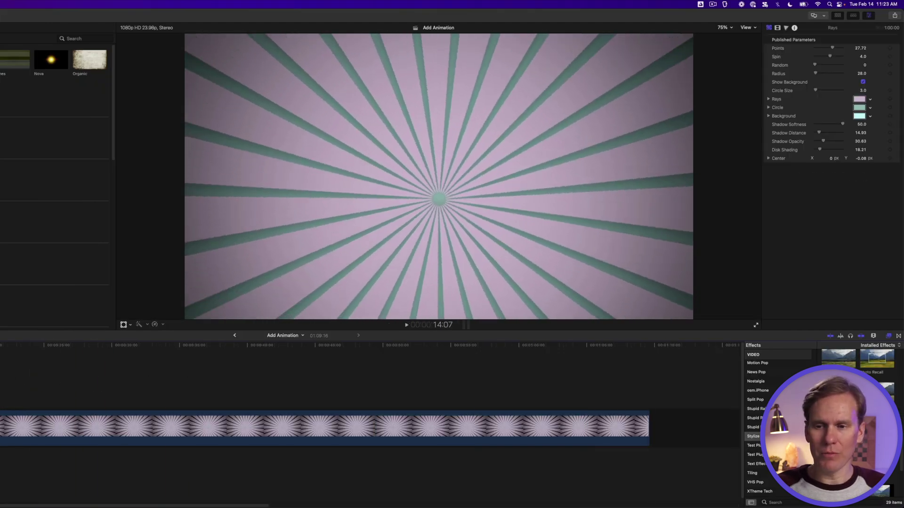
pyautogui.press('space')
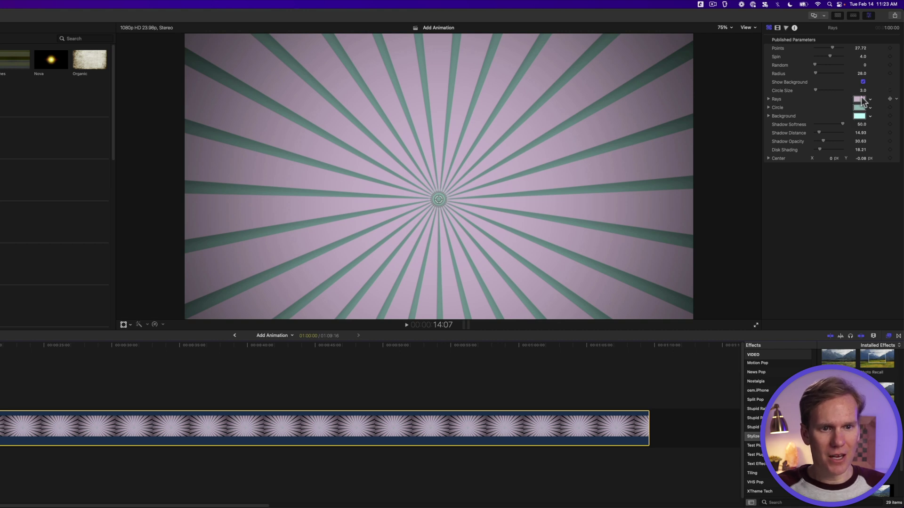
pyautogui.click(859, 99)
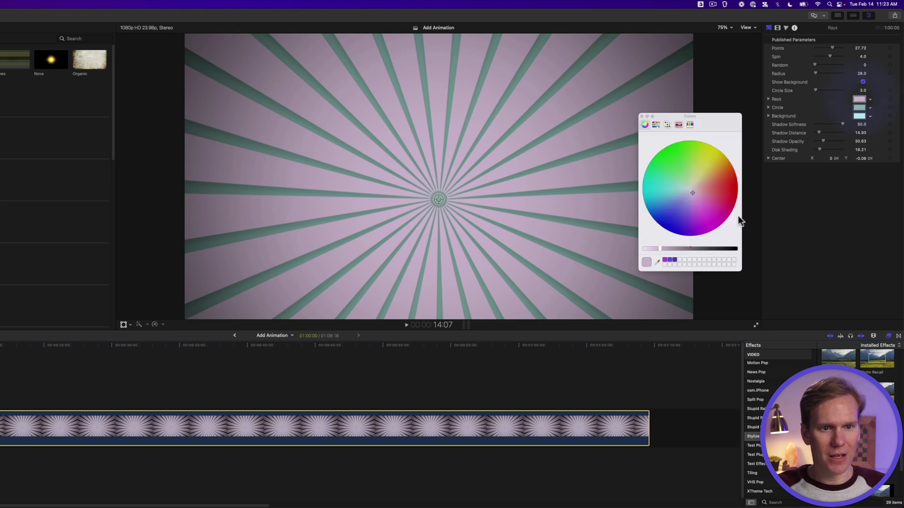
# Step: Recolour the Rays starburst with saved purple swatches, preview it, and add the Text Animation title
pyautogui.click(665, 260)
pyautogui.click(672, 260)
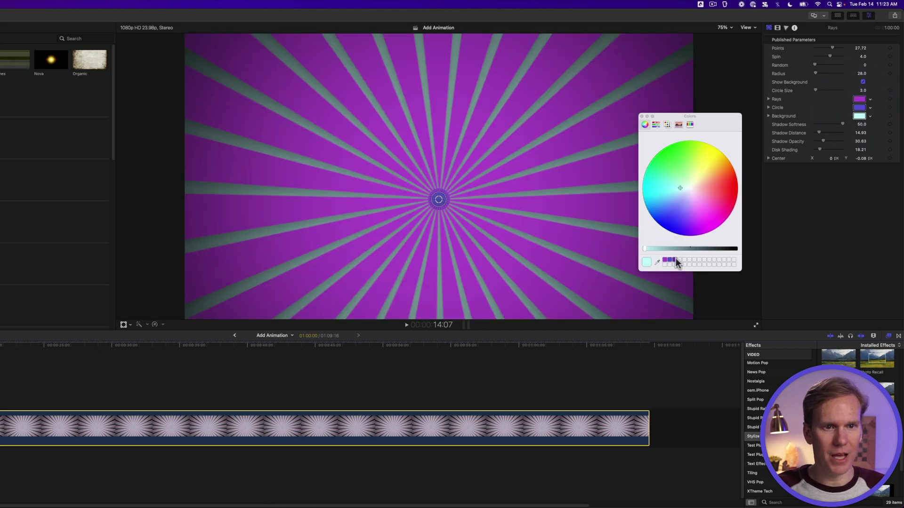
pyautogui.click(641, 116)
pyautogui.press('space')
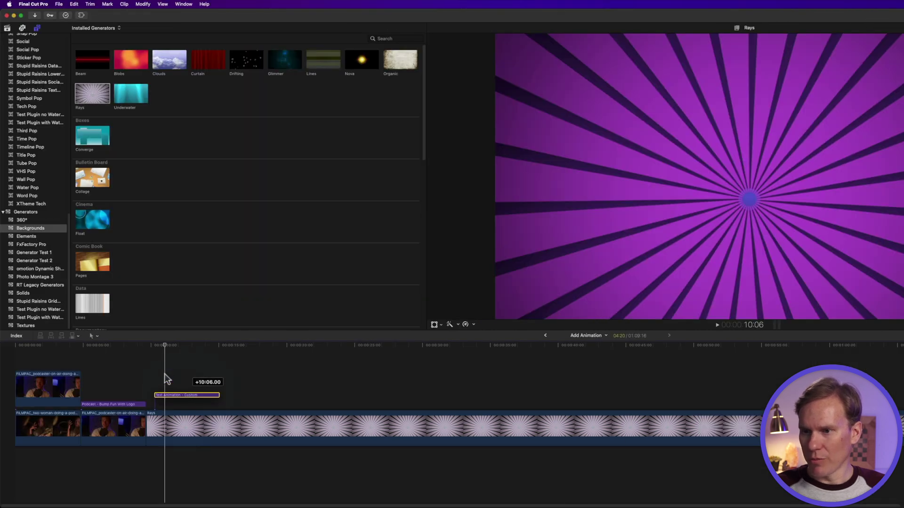
pyautogui.moveTo(164, 374); pyautogui.dragTo(163, 372)
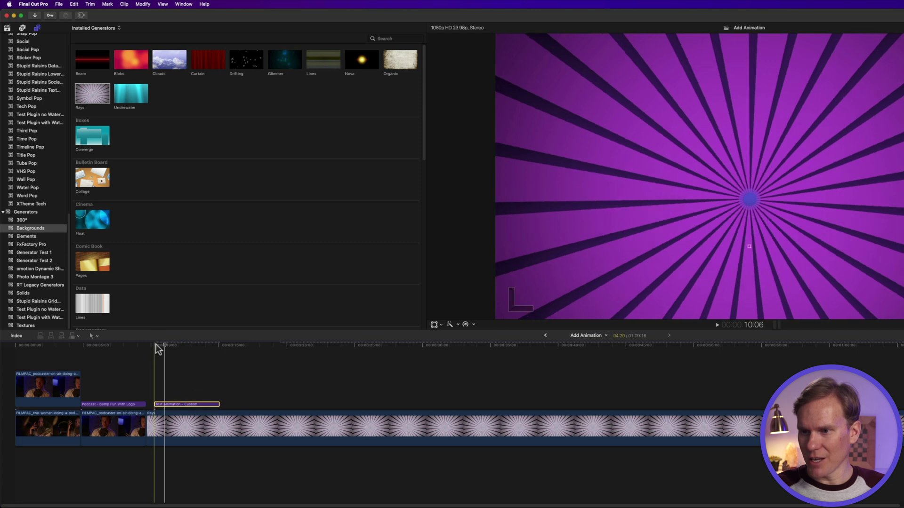
# Step: Shorten the Rays background by trimming its end under the title
pyautogui.click(152, 346)
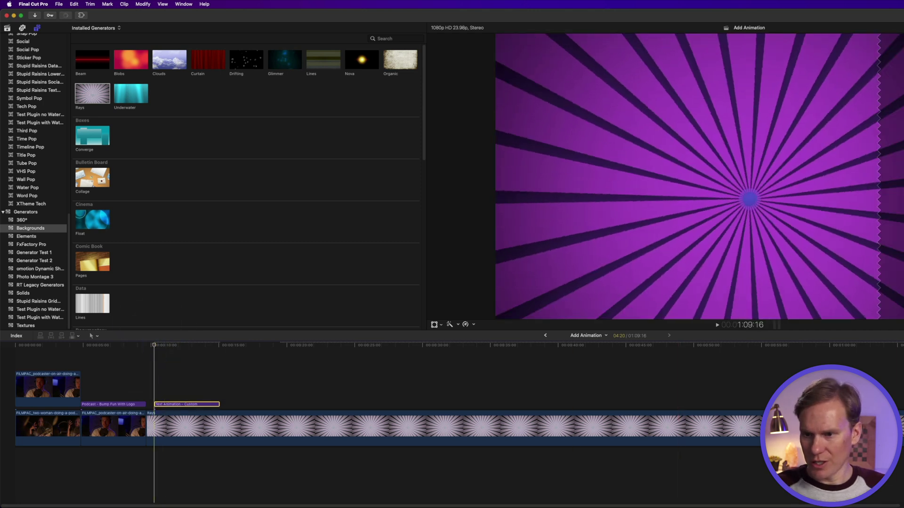
pyautogui.moveTo(898, 423); pyautogui.dragTo(236, 409)
pyautogui.press('super+equal')
pyautogui.press('super+equal')
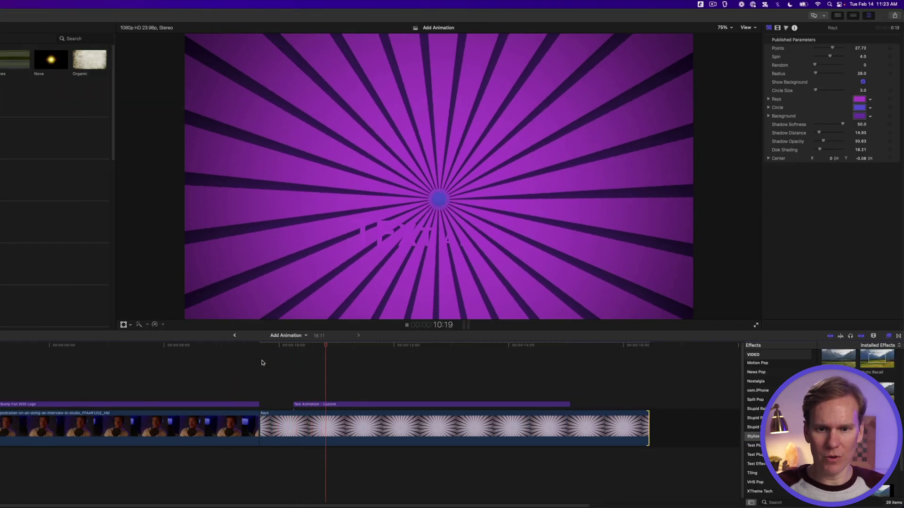
pyautogui.press('space')
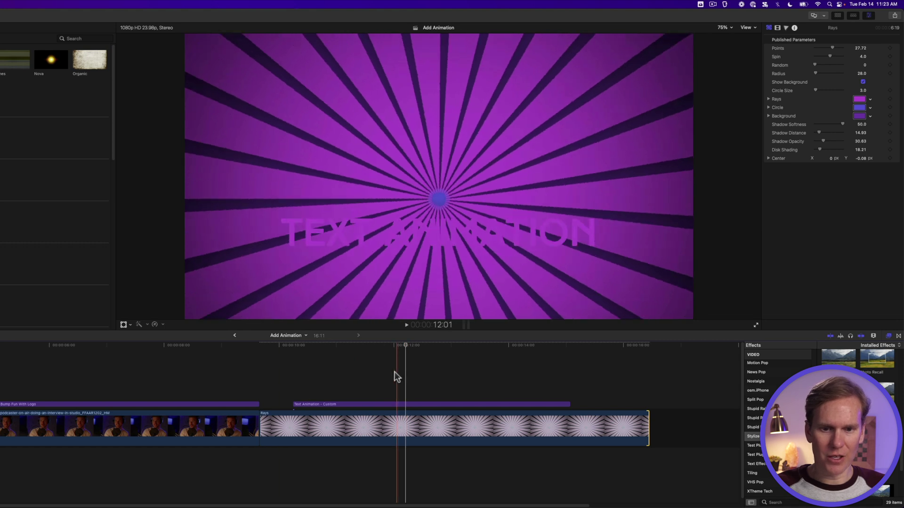
# Step: Reverse the Rays spin to -40 and preview the title over the rotating rays
pyautogui.click(409, 417)
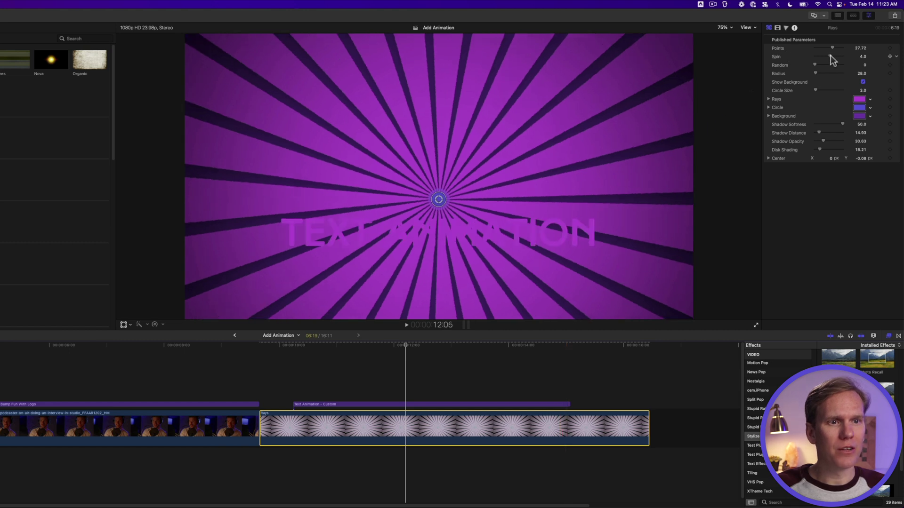
pyautogui.moveTo(829, 55); pyautogui.dragTo(818, 56)
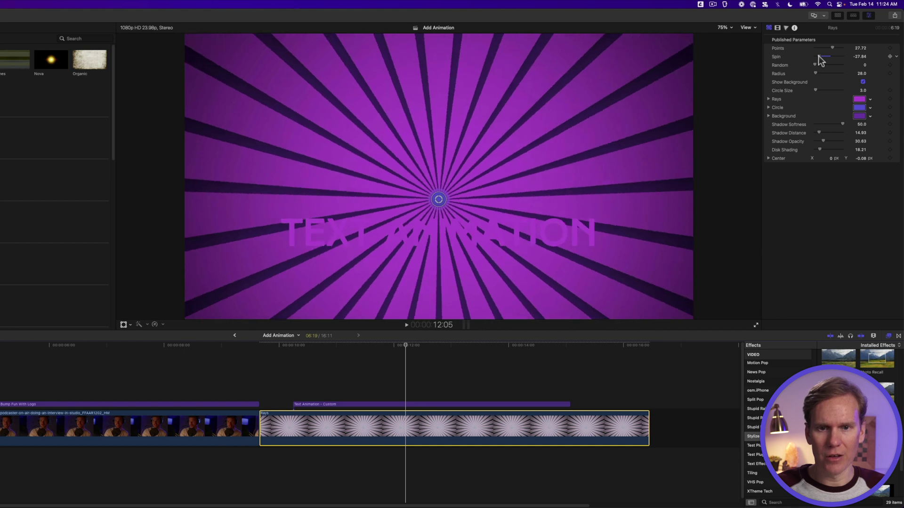
pyautogui.click(286, 412)
pyautogui.press('space')
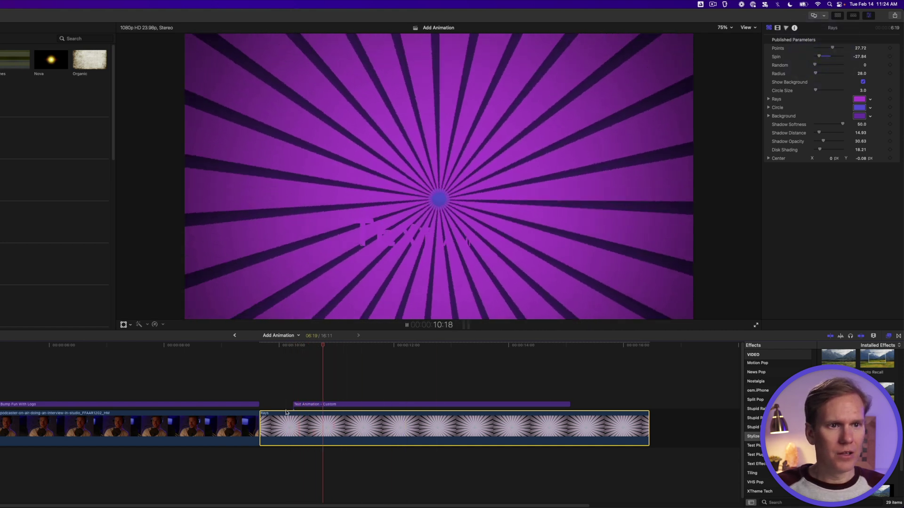
pyautogui.press('space')
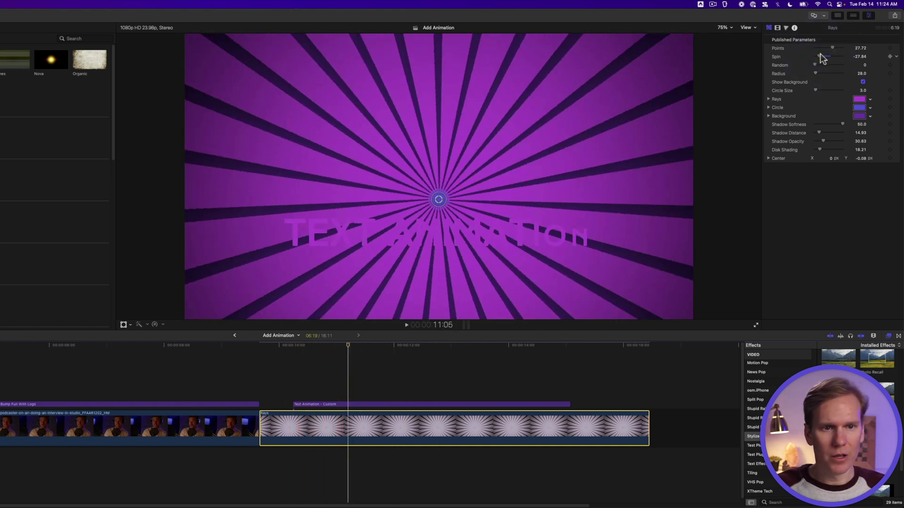
pyautogui.moveTo(820, 54); pyautogui.dragTo(817, 56)
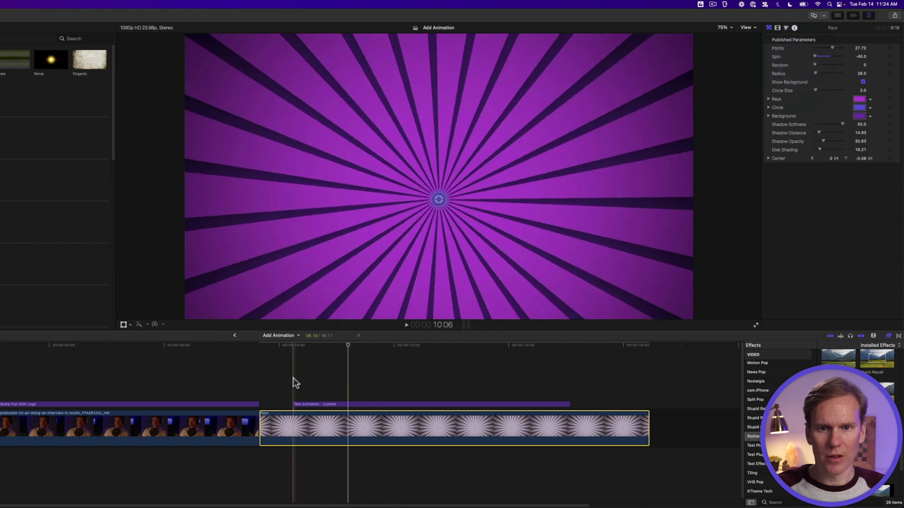
pyautogui.press('space')
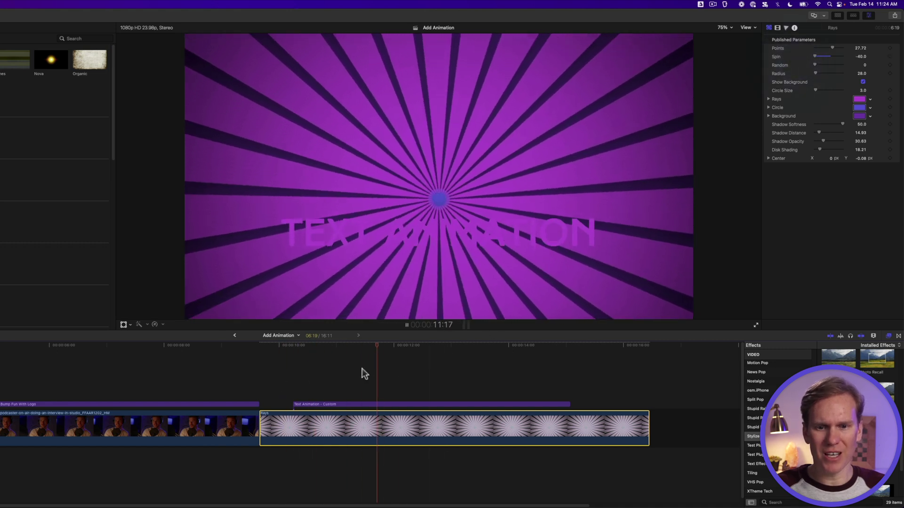
pyautogui.press('space')
pyautogui.click(396, 403)
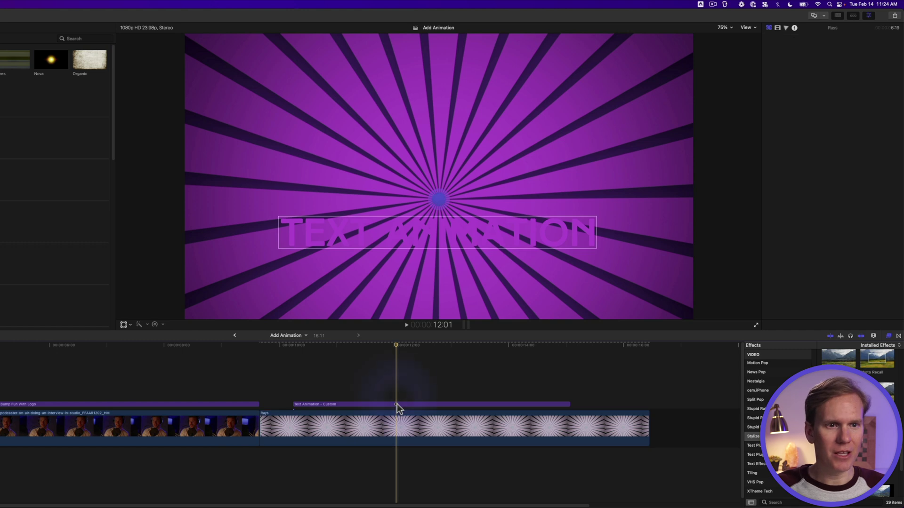
# Step: Colour the TEXT ANIMATION title's face blue-purple using saved purple swatches
pyautogui.scroll(-3, 866, 278)
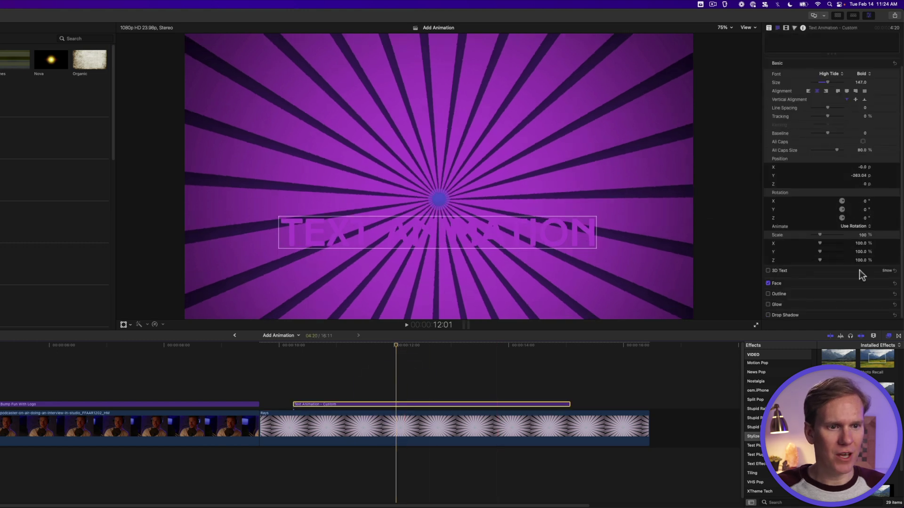
pyautogui.click(887, 284)
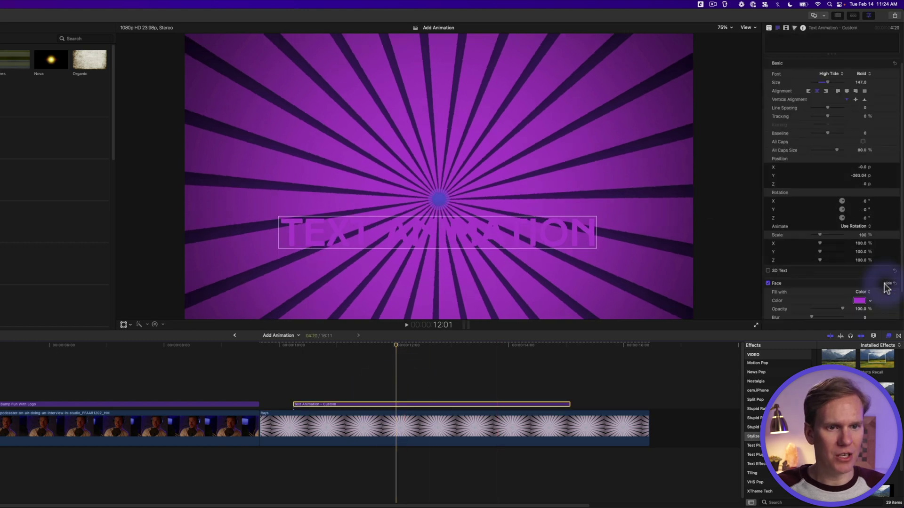
pyautogui.click(858, 301)
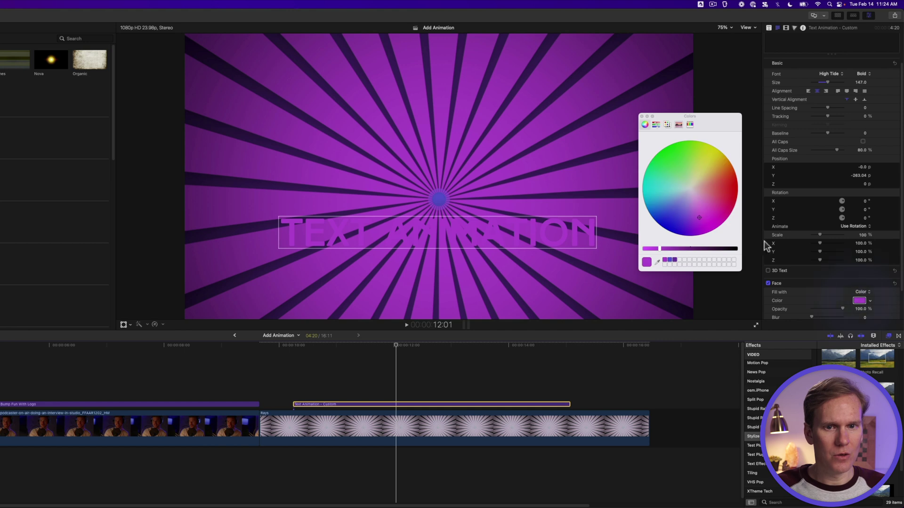
pyautogui.moveTo(671, 263); pyautogui.dragTo(675, 264)
pyautogui.click(675, 261)
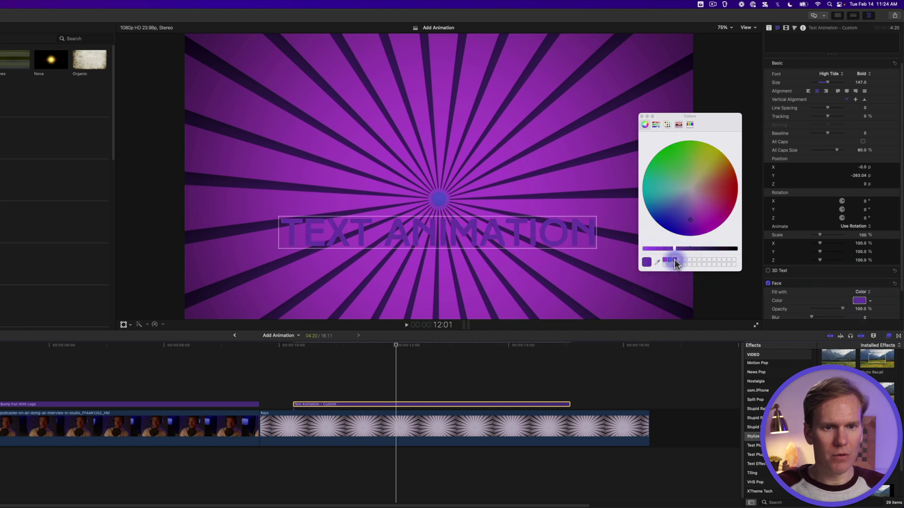
pyautogui.click(669, 260)
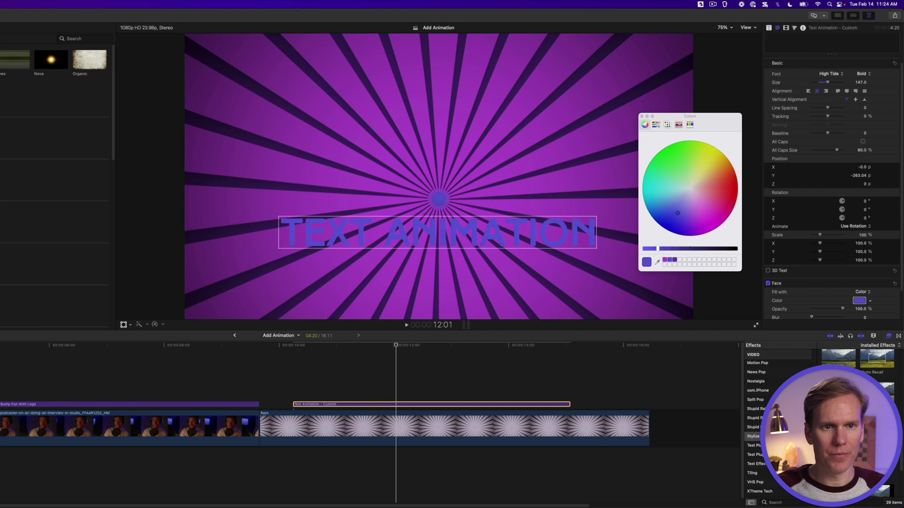
pyautogui.click(642, 117)
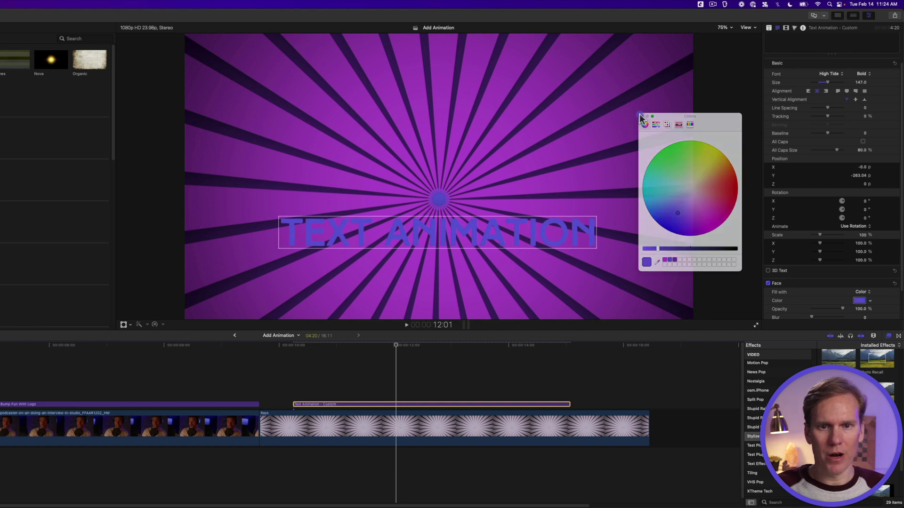
# Step: Move the title up above the starburst centre and play it back
pyautogui.moveTo(488, 242); pyautogui.dragTo(492, 170)
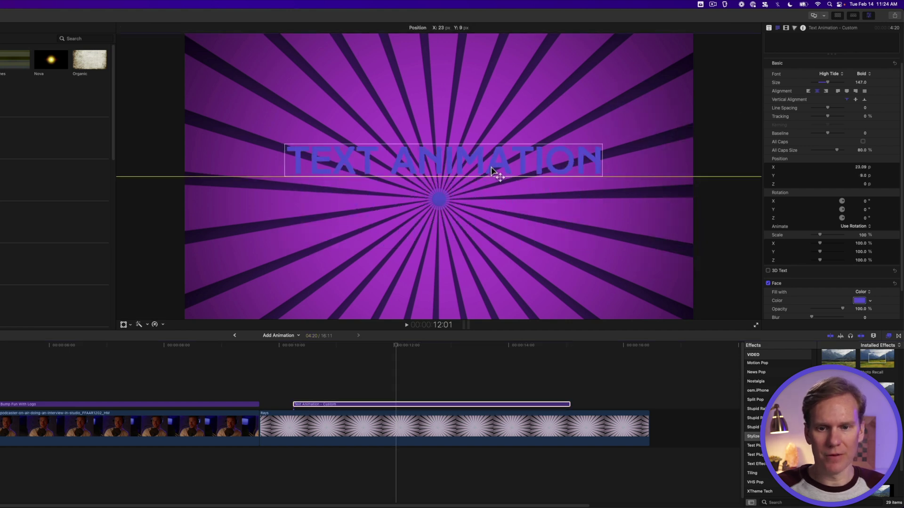
pyautogui.click(283, 368)
pyautogui.press('space')
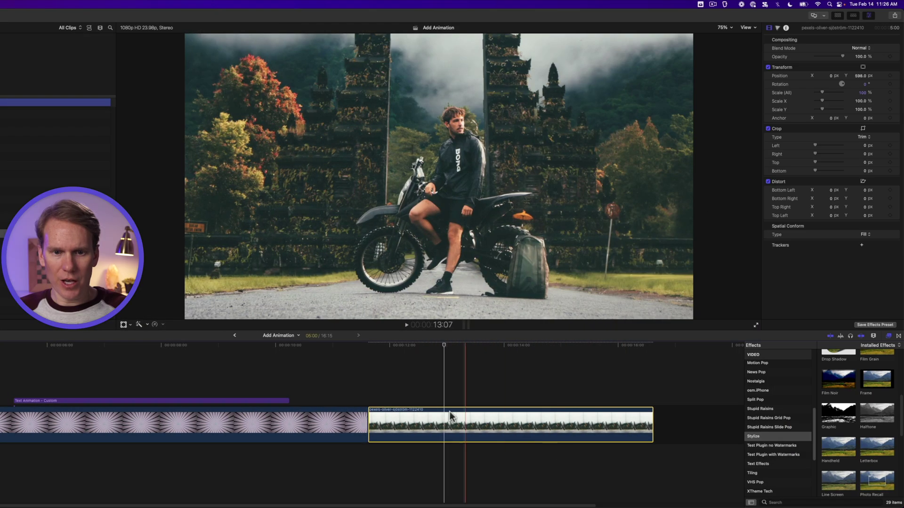
# Step: Apply the Stylize Handheld effect to the motorcycle clip and play it
pyautogui.click(389, 385)
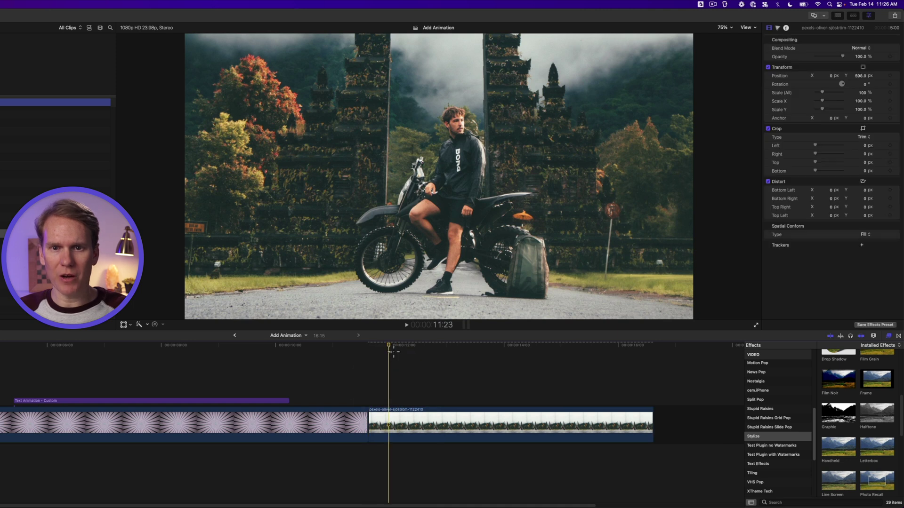
pyautogui.press('space')
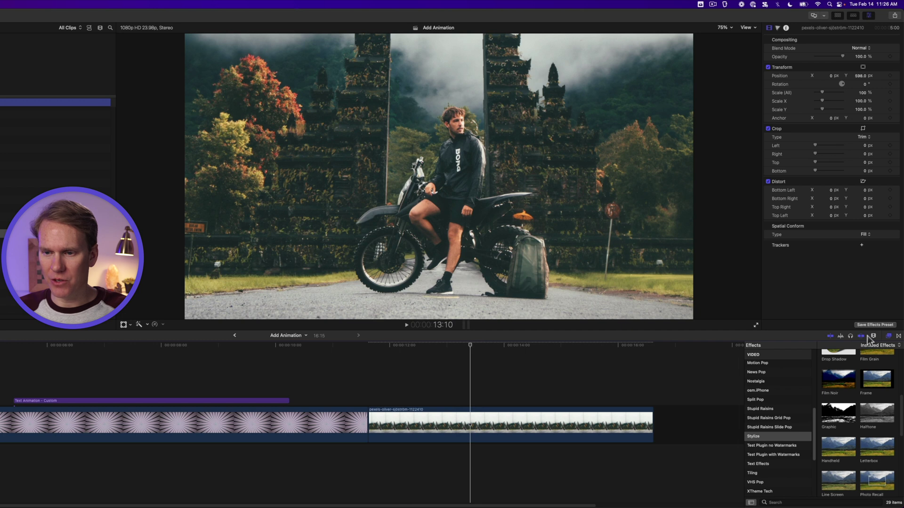
pyautogui.click(888, 336)
pyautogui.click(889, 336)
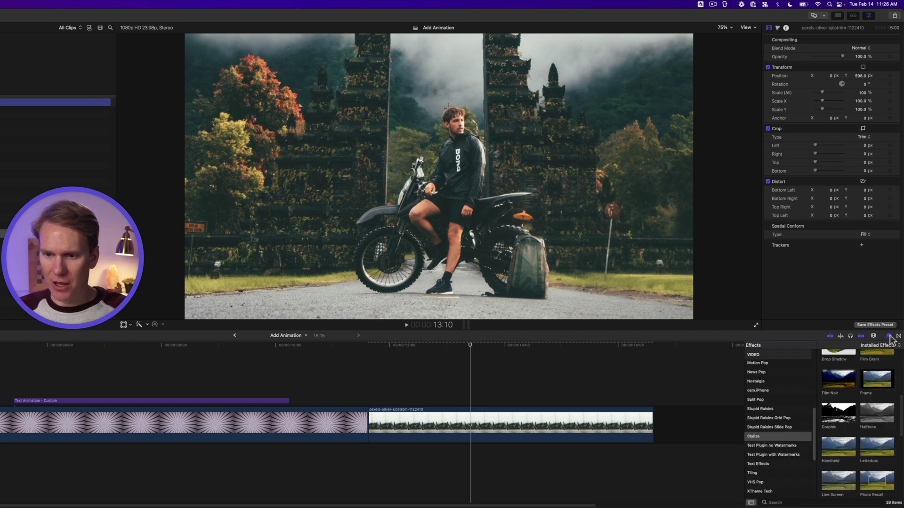
pyautogui.click(778, 437)
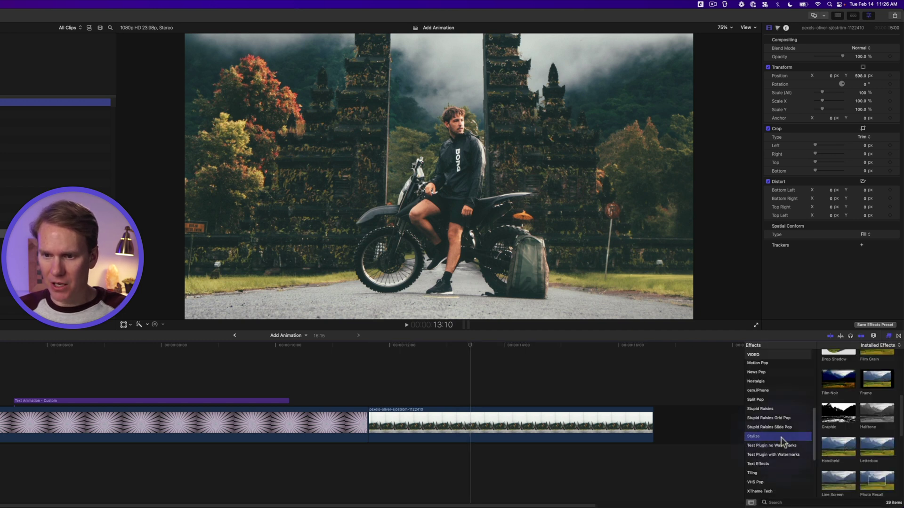
pyautogui.press('c')
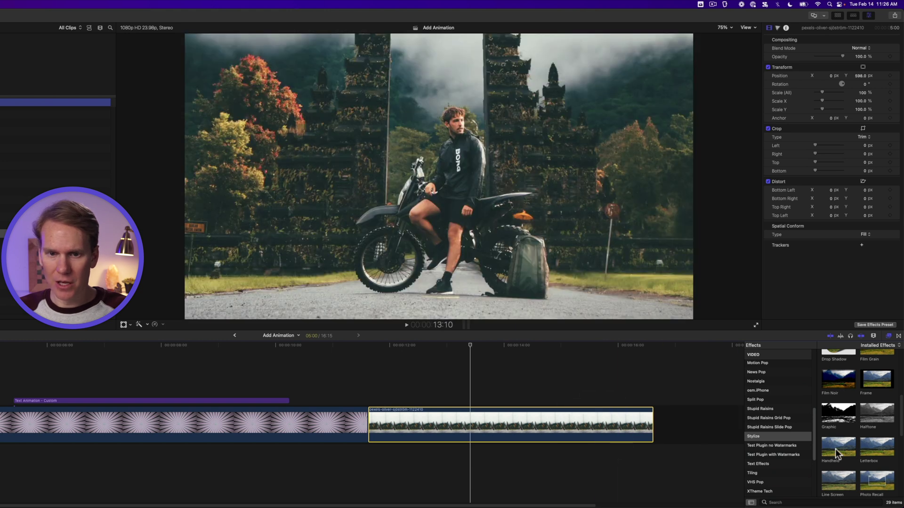
pyautogui.doubleClick(835, 449)
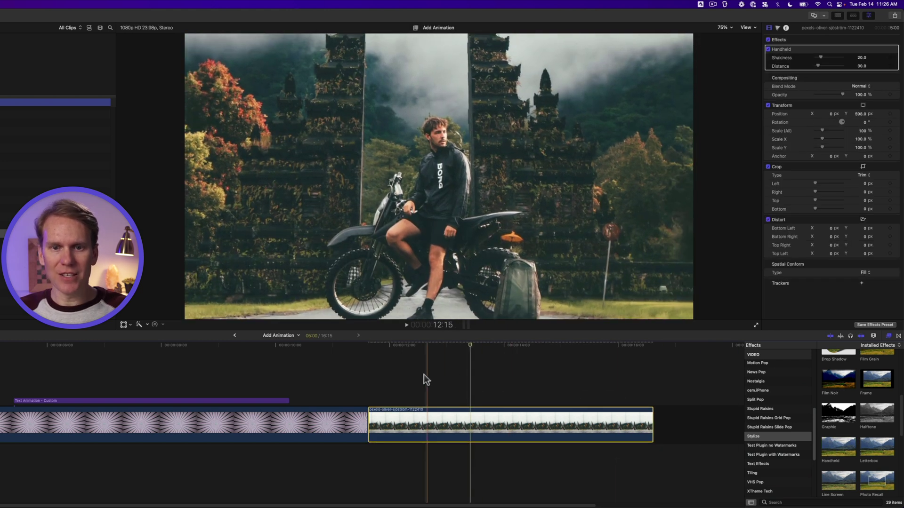
pyautogui.press('space')
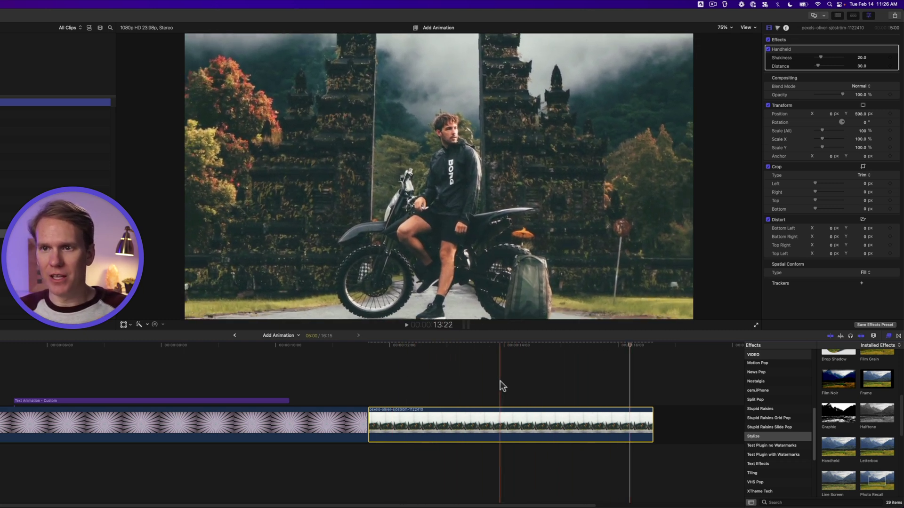
# Step: Lower the Handheld shakiness to 7.33 and distance to 17.06, then preview the clip
pyautogui.click(504, 377)
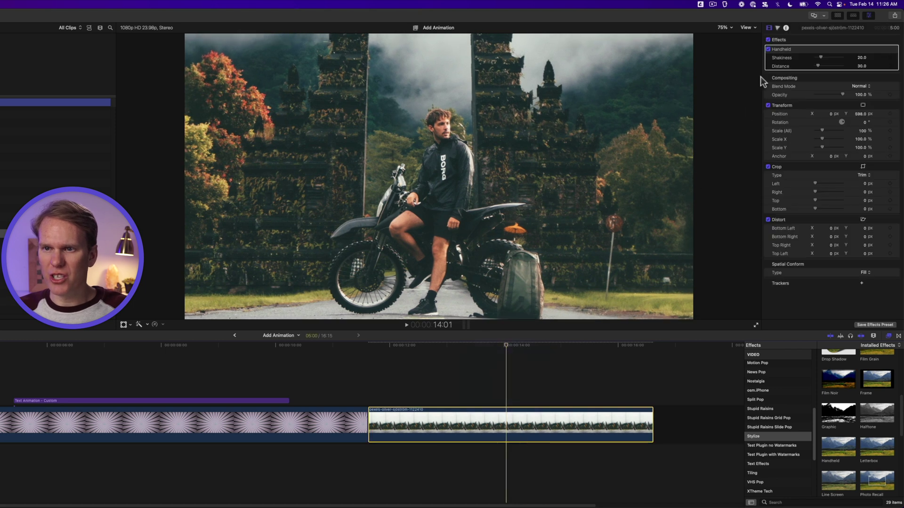
pyautogui.moveTo(820, 55)
pyautogui.mouseDown()
pyautogui.moveTo(817, 63)
pyautogui.moveTo(816, 55)
pyautogui.mouseUp()
pyautogui.press('space')
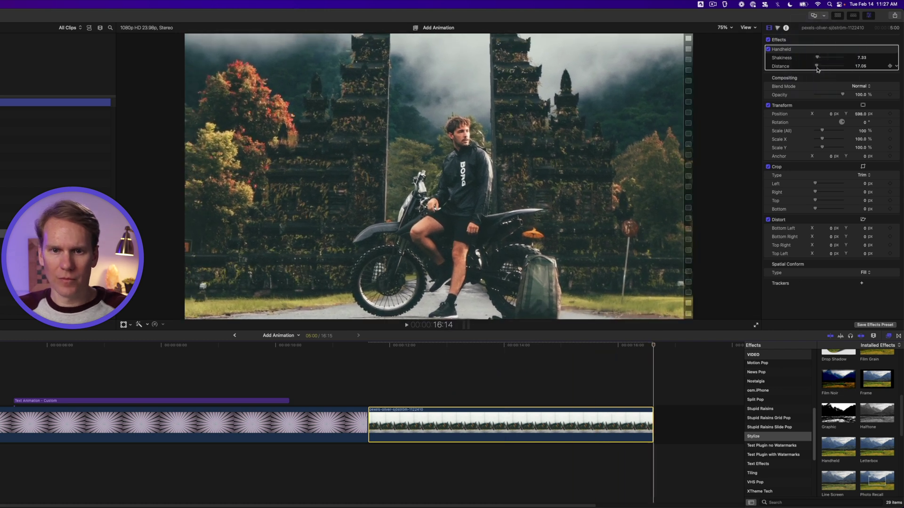
pyautogui.click(378, 357)
pyautogui.press('space')
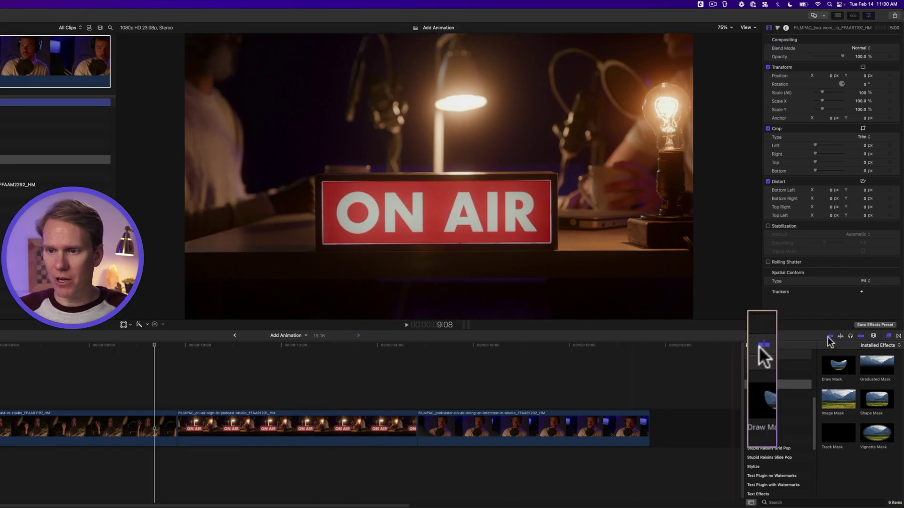
# Step: Place a Cross Dissolve between the woman's podcast clip and the ON AIR clip, then preview it
pyautogui.click(892, 345)
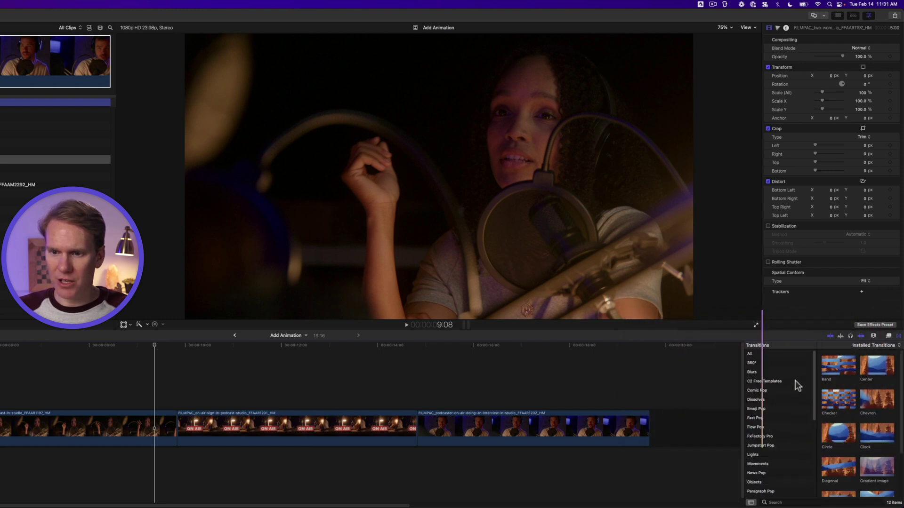
pyautogui.click(784, 399)
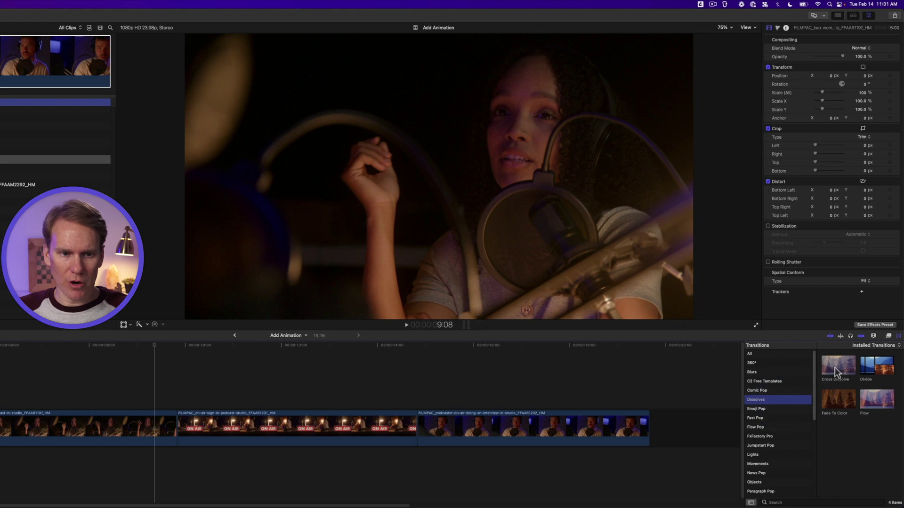
pyautogui.moveTo(835, 370); pyautogui.dragTo(178, 426)
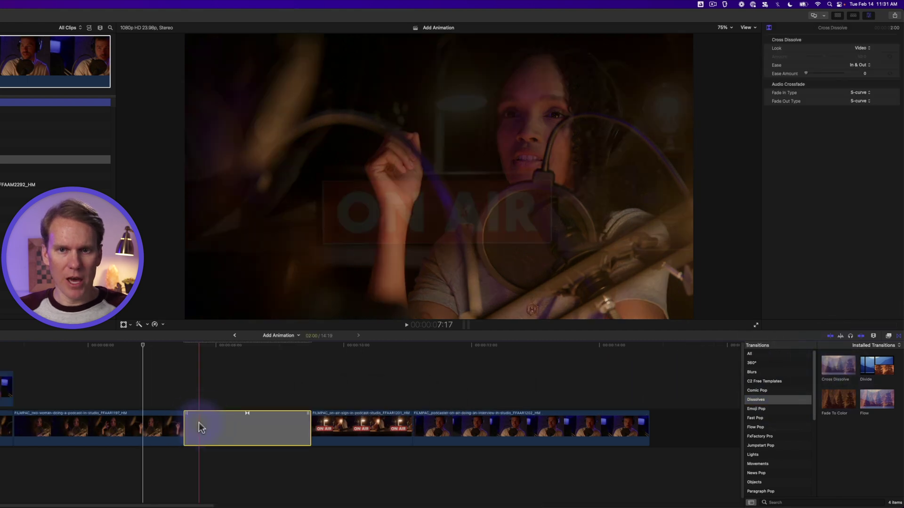
pyautogui.press('space')
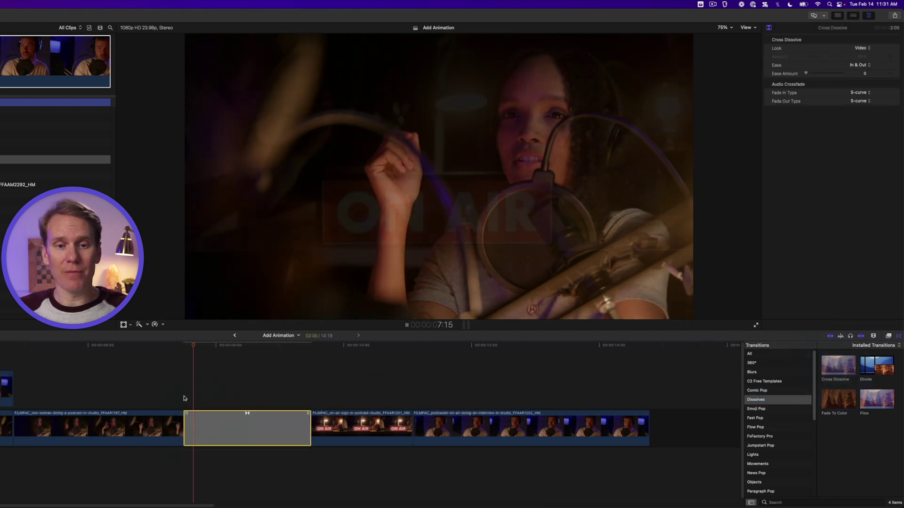
pyautogui.press('space')
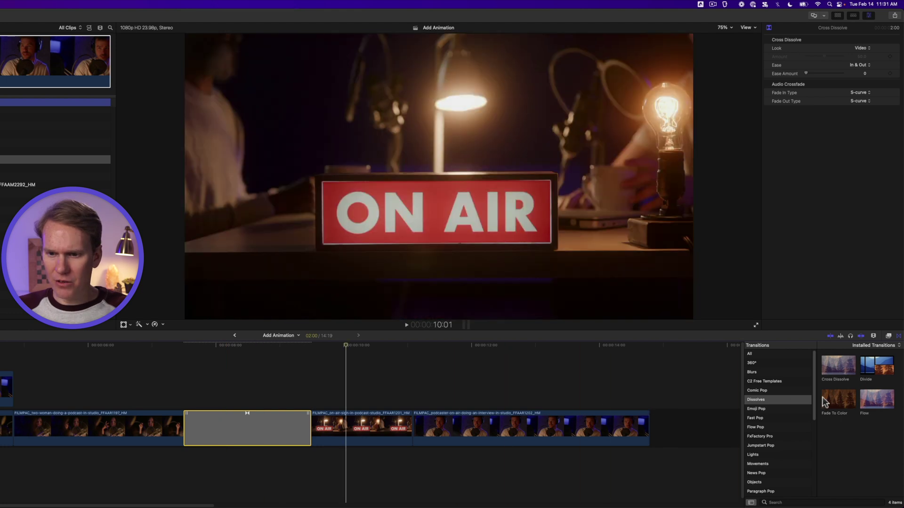
# Step: Add the Stylized Left to Right Corner transition between the ON AIR and podcaster clips
pyautogui.scroll(-5, 798, 439)
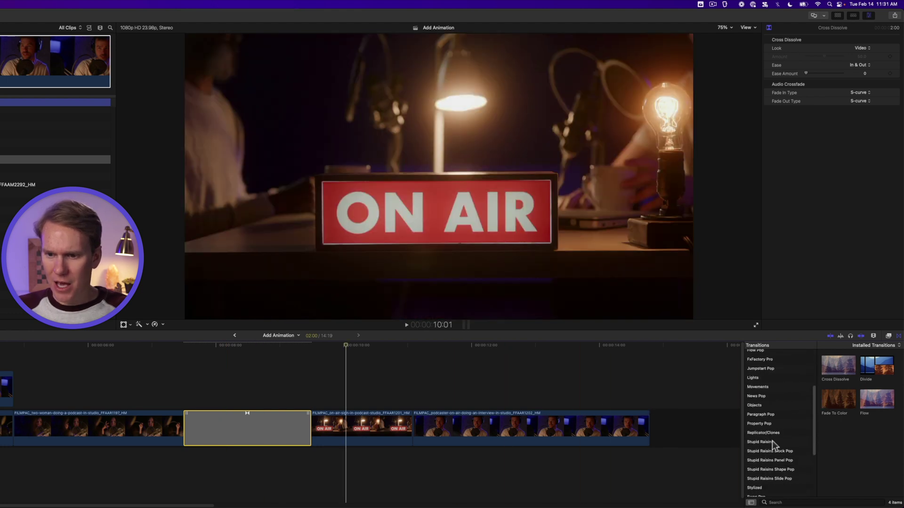
pyautogui.scroll(-3, 778, 459)
pyautogui.click(779, 461)
pyautogui.scroll(-5, 843, 438)
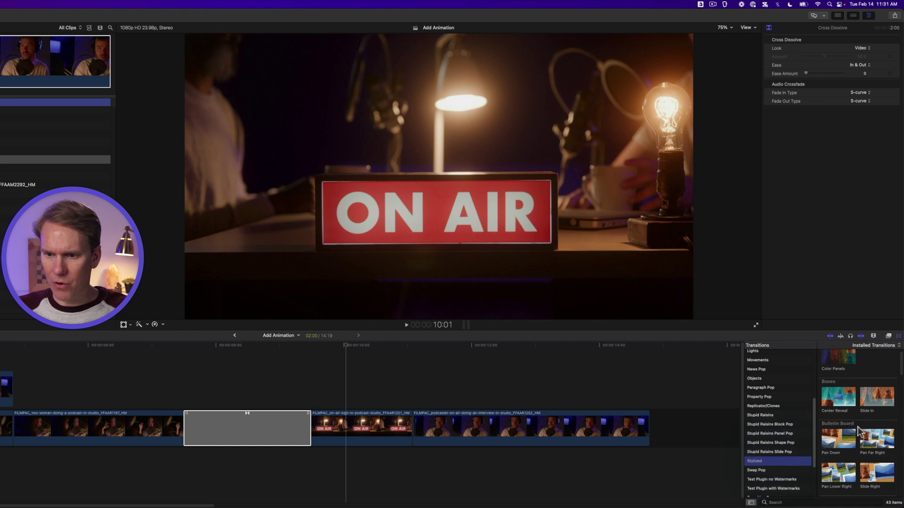
pyautogui.scroll(-10, 861, 427)
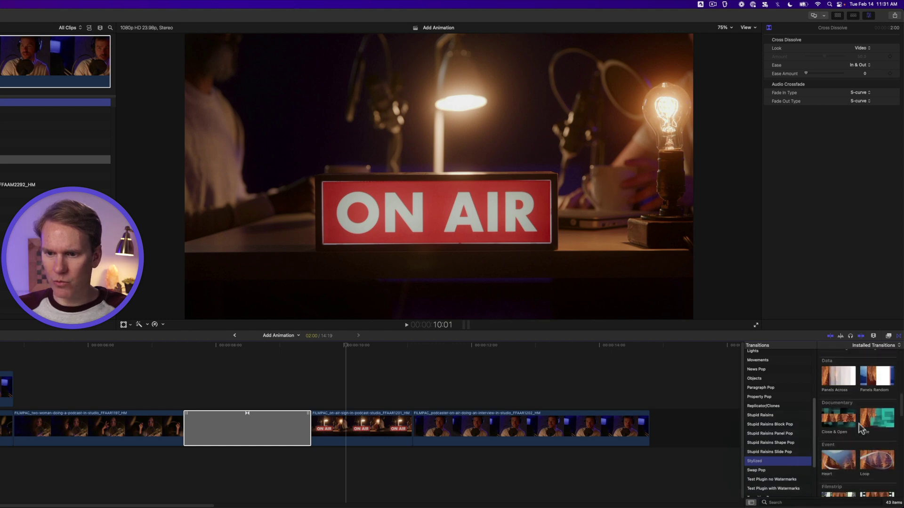
pyautogui.scroll(-10, 860, 427)
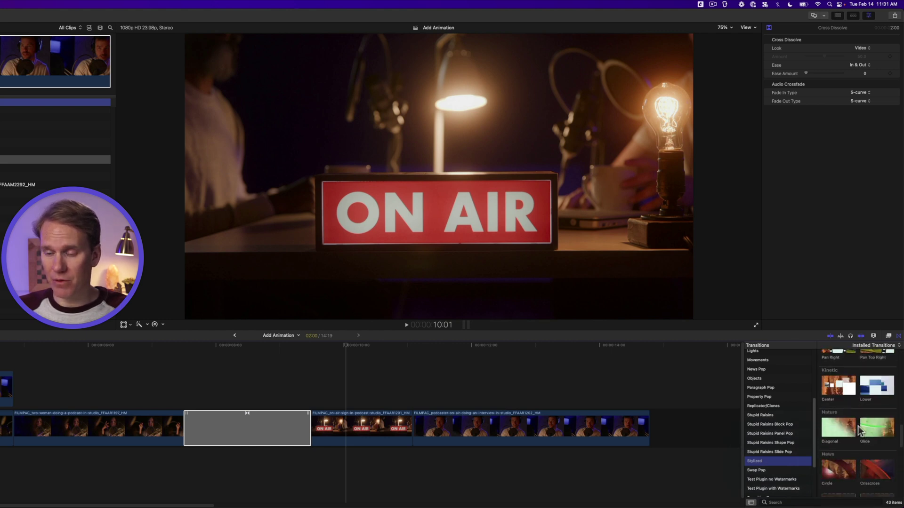
pyautogui.scroll(-2, 862, 430)
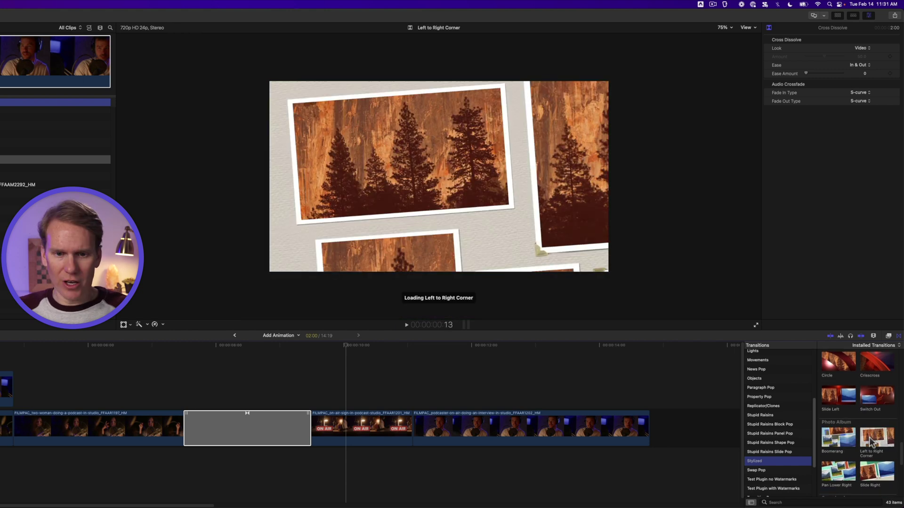
pyautogui.moveTo(874, 440); pyautogui.dragTo(415, 437)
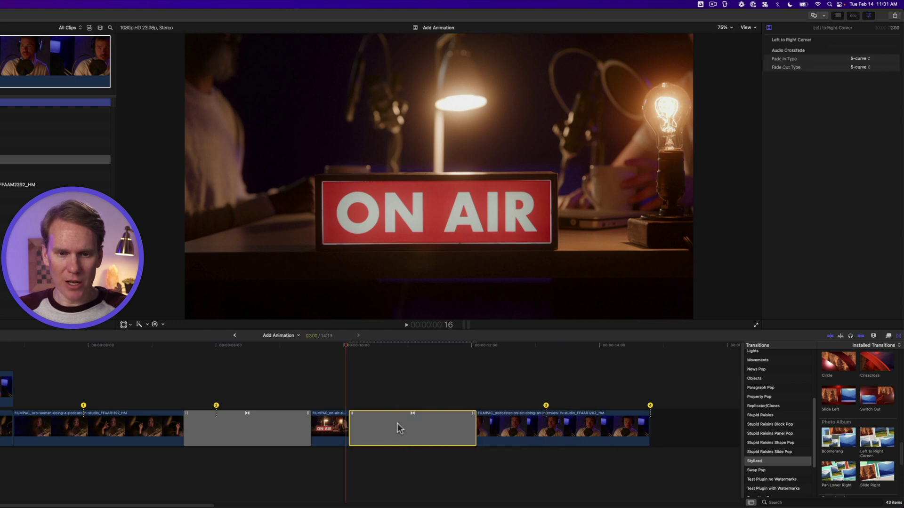
# Step: Shorten the Left to Right Corner transition to 1:12 and play it
pyautogui.moveTo(352, 420); pyautogui.dragTo(368, 420)
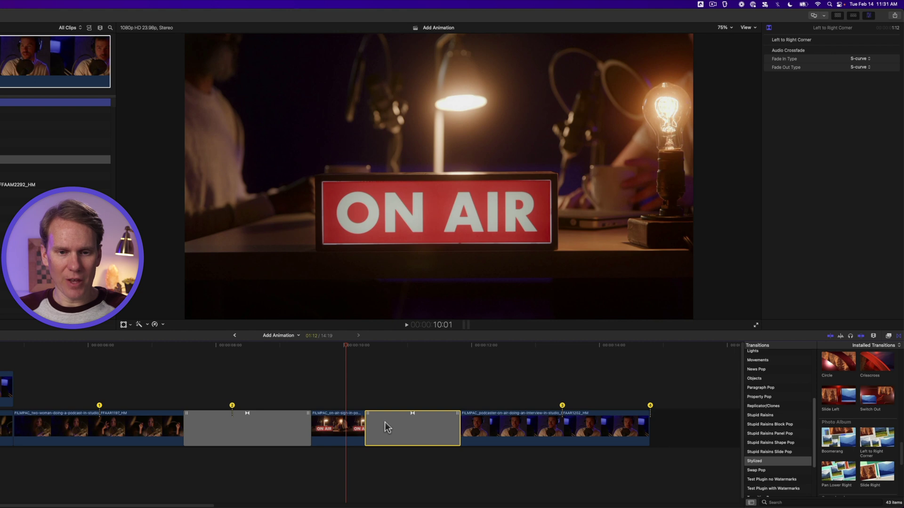
pyautogui.click(368, 347)
pyautogui.press('space')
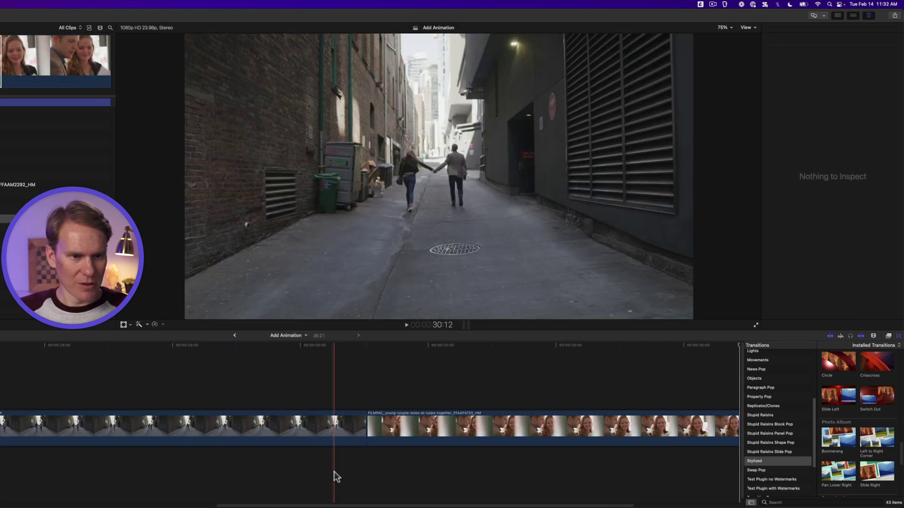
# Step: Put the alley clip in photo slot 1 and the tulips clip in slot 3
pyautogui.press('super+minus')
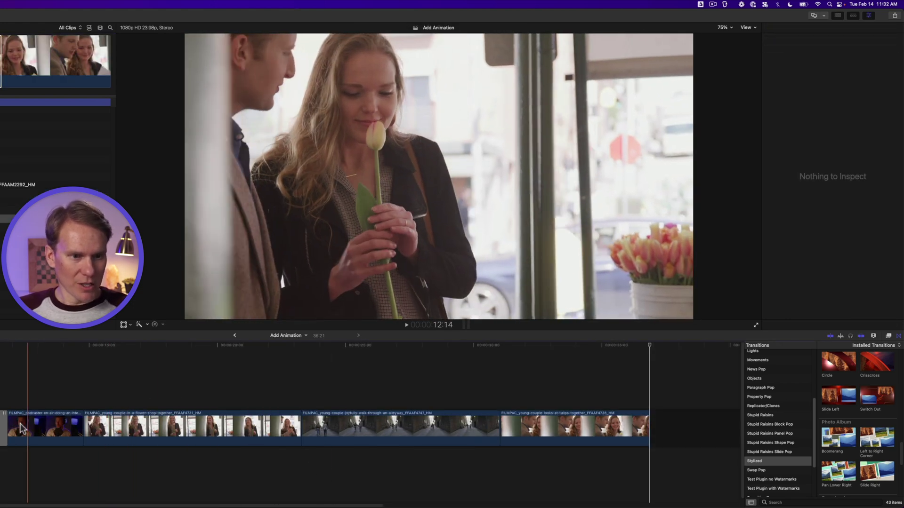
pyautogui.click(3, 426)
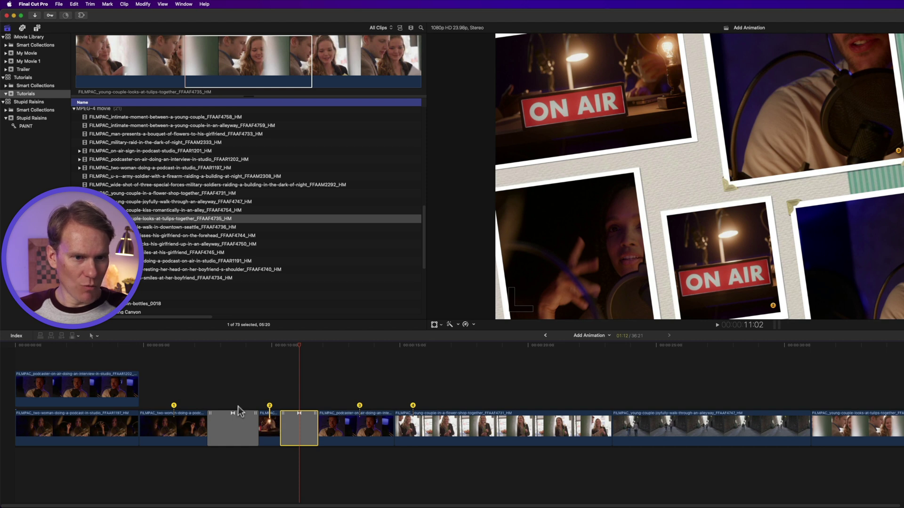
pyautogui.moveTo(291, 406); pyautogui.dragTo(689, 405)
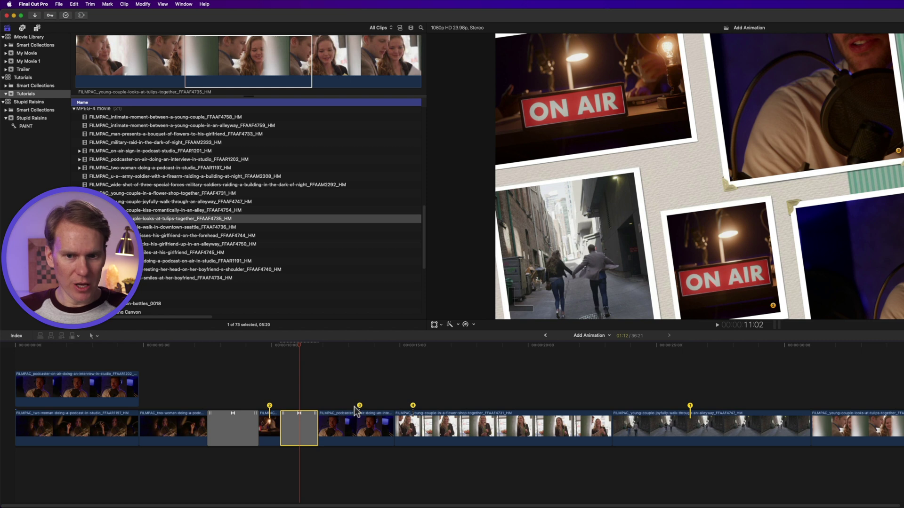
pyautogui.moveTo(359, 406); pyautogui.dragTo(847, 406)
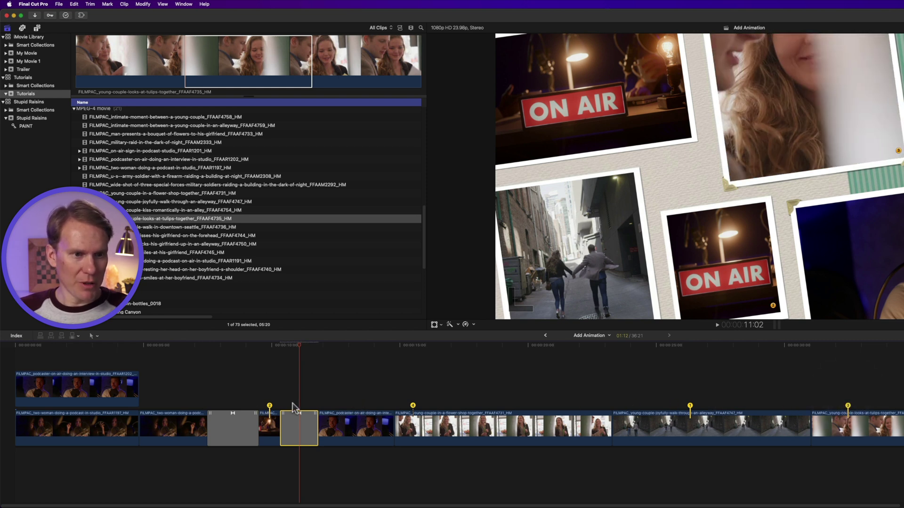
# Step: Preview the photo collage transition, ending on the collage frame at 11:02
pyautogui.click(279, 345)
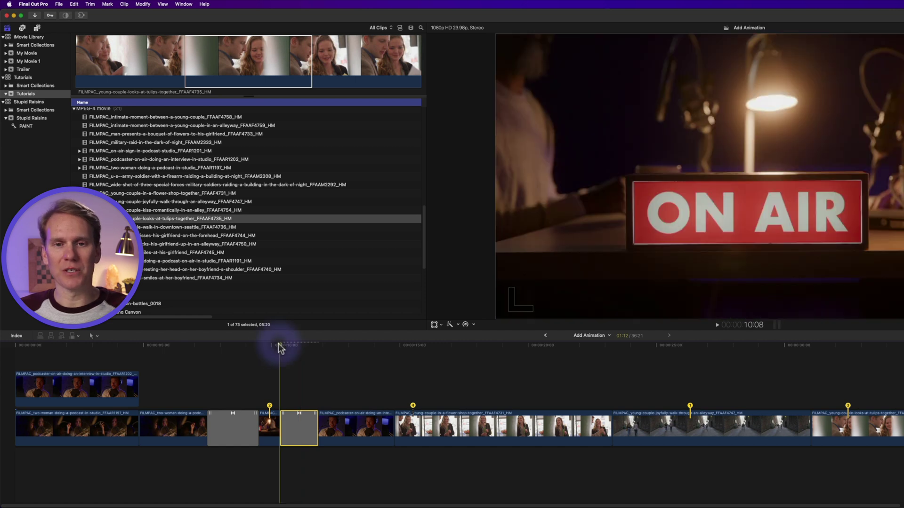
pyautogui.press('space')
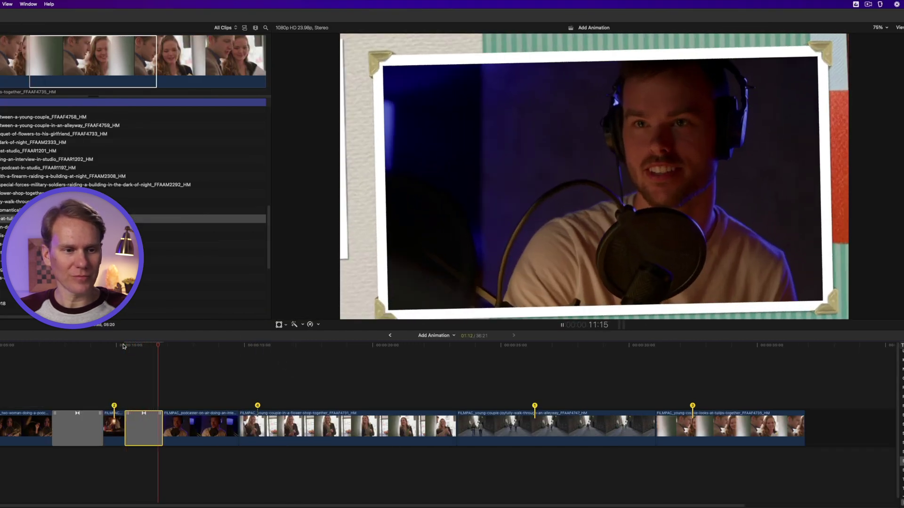
pyautogui.press('space')
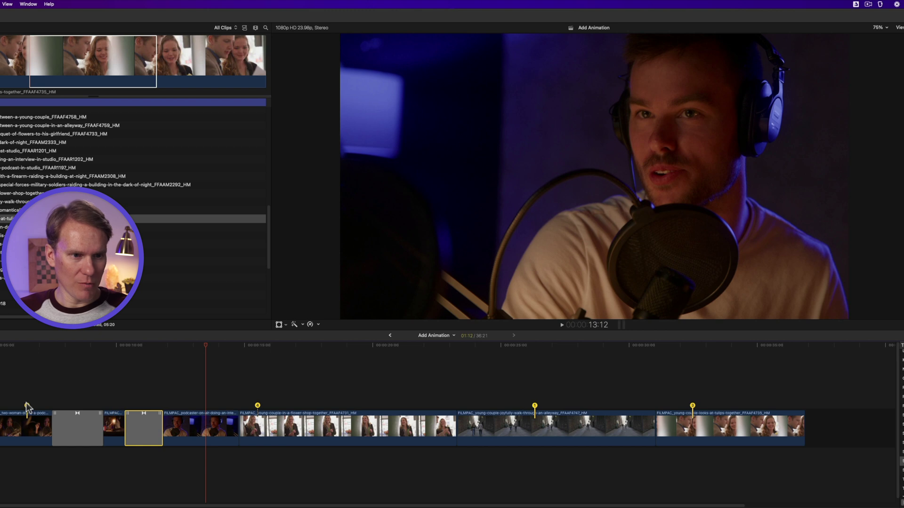
pyautogui.click(121, 346)
pyautogui.press('space')
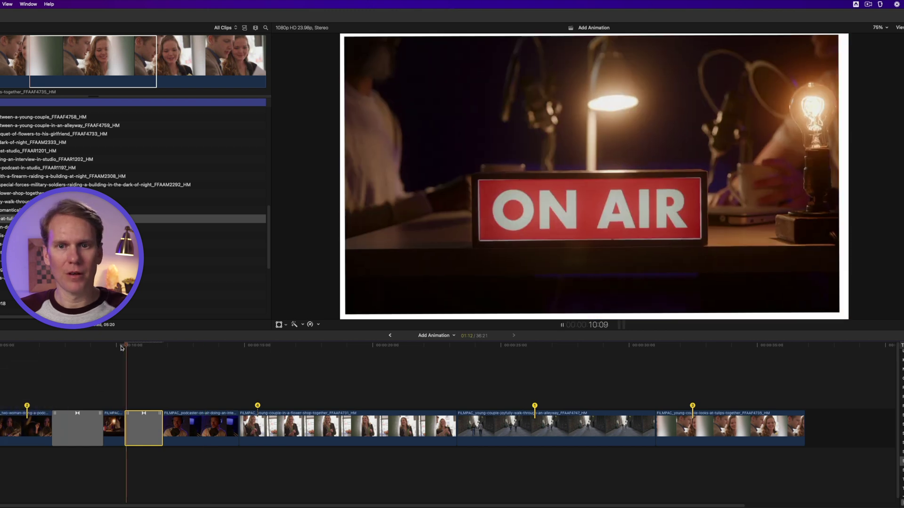
pyautogui.press('space')
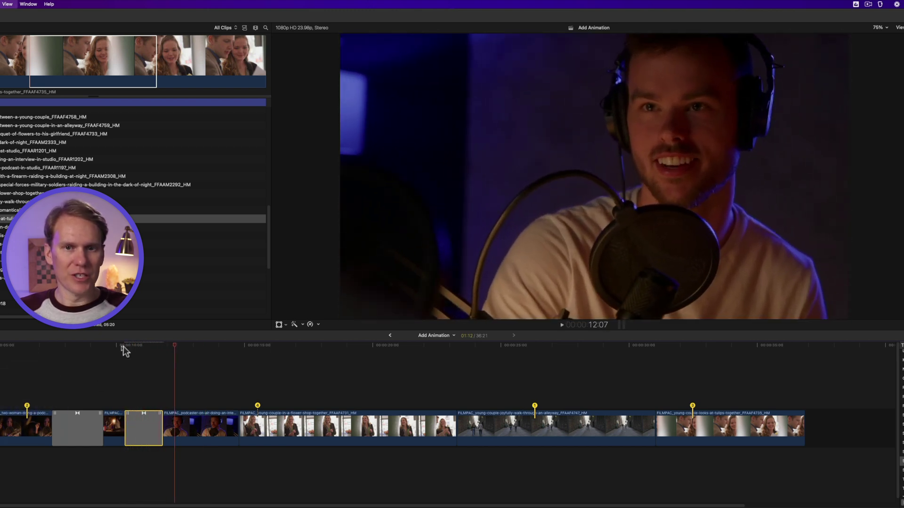
pyautogui.moveTo(129, 345); pyautogui.dragTo(145, 343)
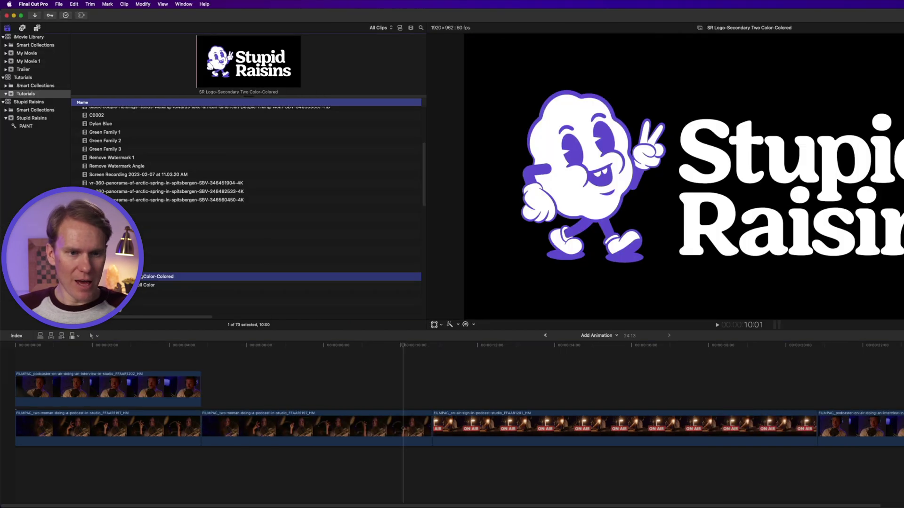
# Step: Place the Stupid Raisins logo clip above the ON AIR clip
pyautogui.moveTo(141, 278); pyautogui.dragTo(414, 378)
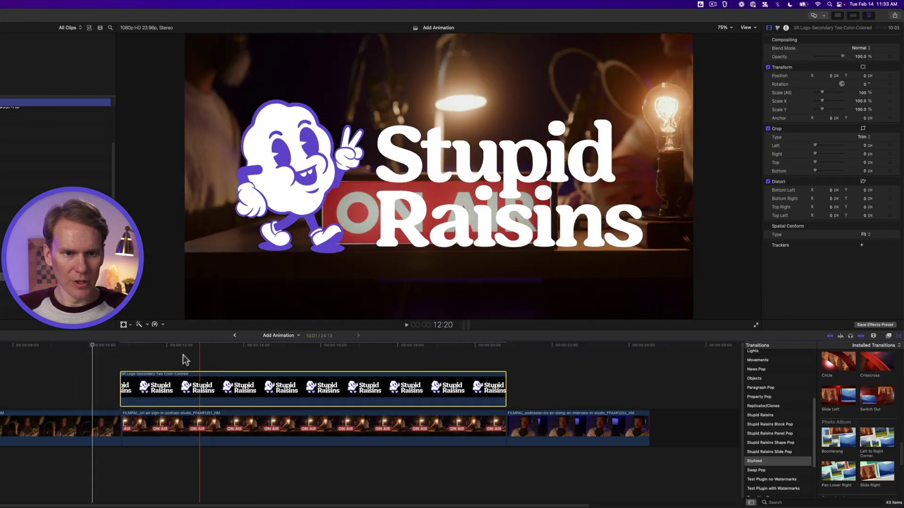
pyautogui.click(210, 368)
pyautogui.click(210, 384)
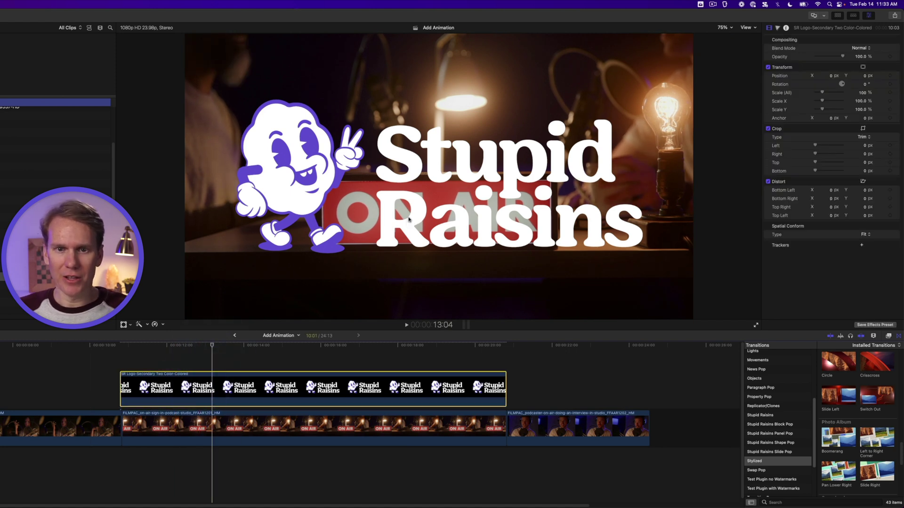
# Step: Scale the logo to about 44% and move it to the frame's upper-left corner
pyautogui.rightClick(431, 206)
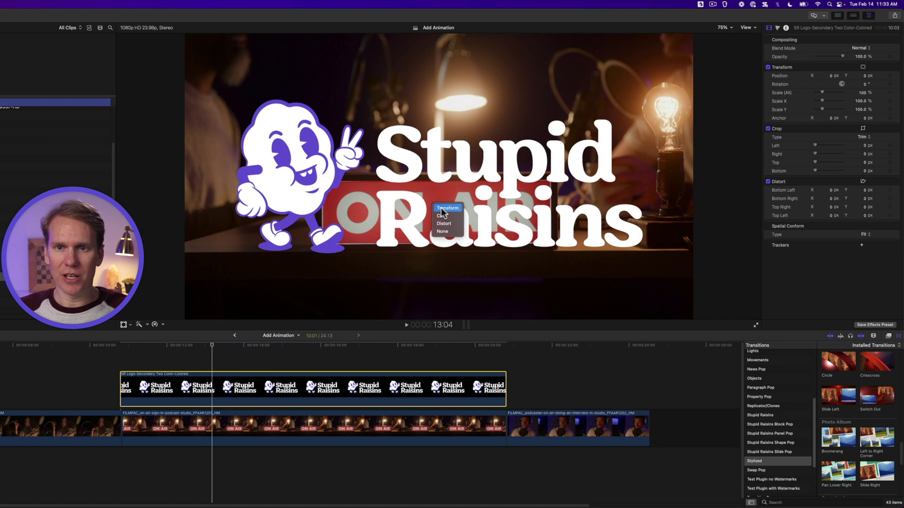
pyautogui.click(445, 208)
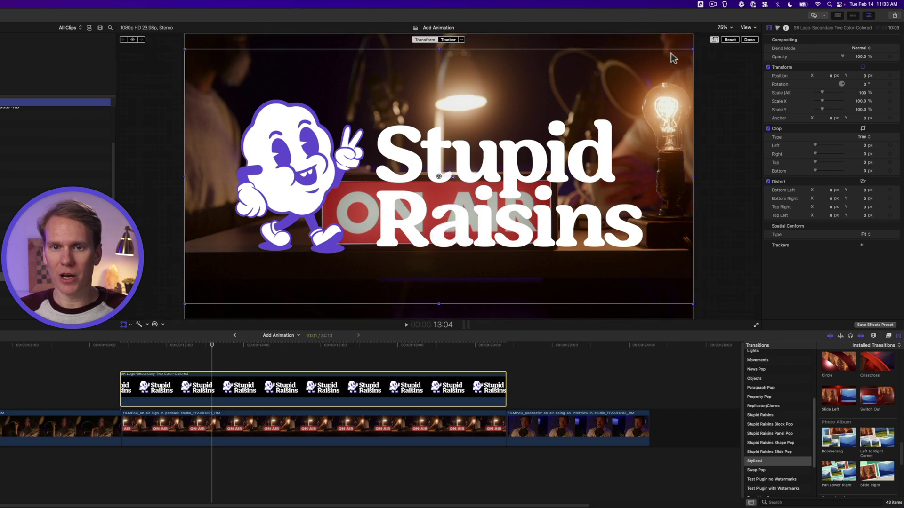
pyautogui.moveTo(693, 49); pyautogui.dragTo(551, 136)
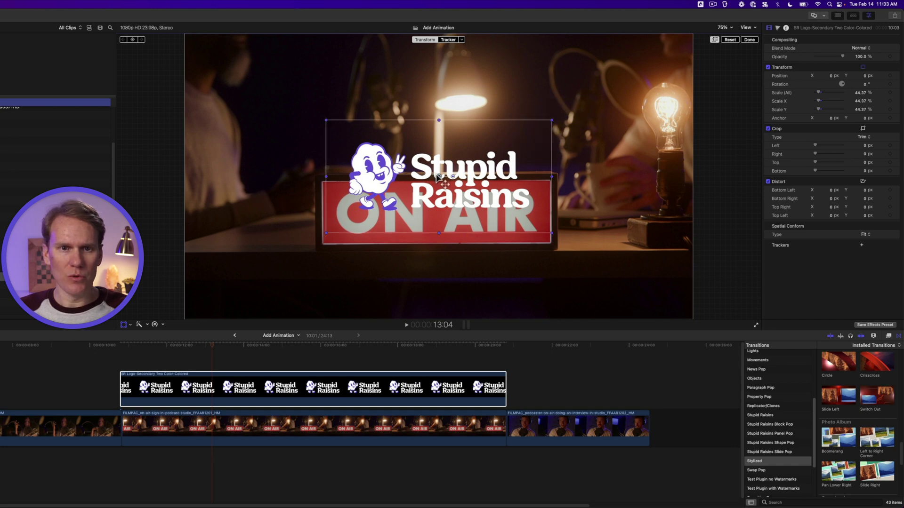
pyautogui.moveTo(436, 177); pyautogui.dragTo(316, 108)
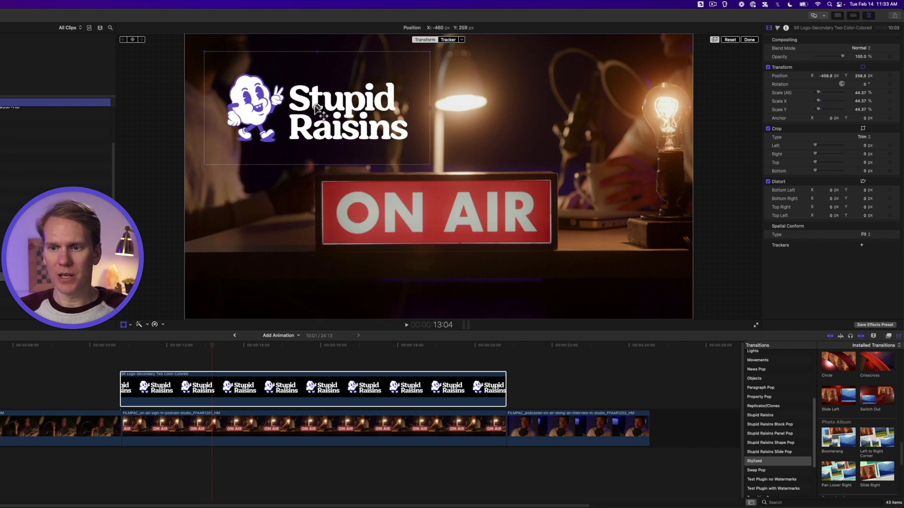
pyautogui.click(750, 40)
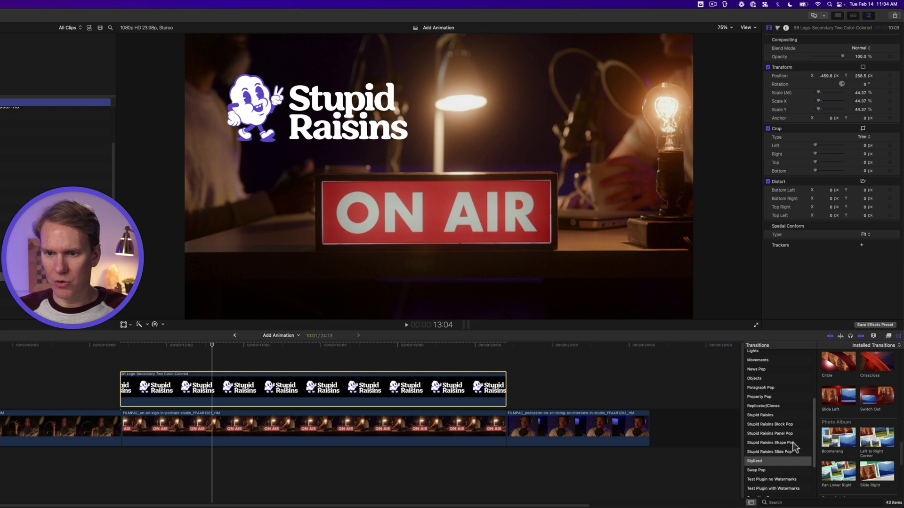
# Step: Add a Spin transition from the Movements transitions to both ends of the logo clip
pyautogui.scroll(3, 775, 410)
pyautogui.click(773, 403)
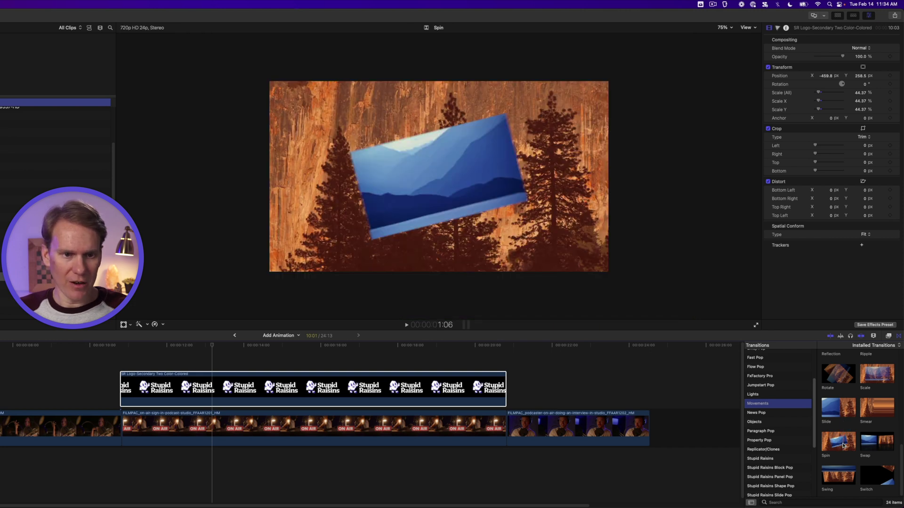
pyautogui.moveTo(843, 445); pyautogui.dragTo(151, 392)
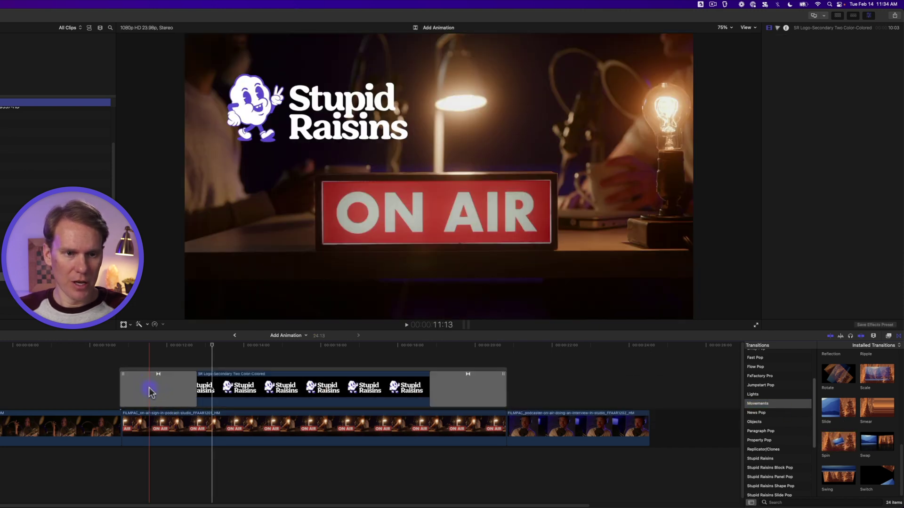
# Step: Trim the logo's opening Spin transition to a shorter duration
pyautogui.click(150, 392)
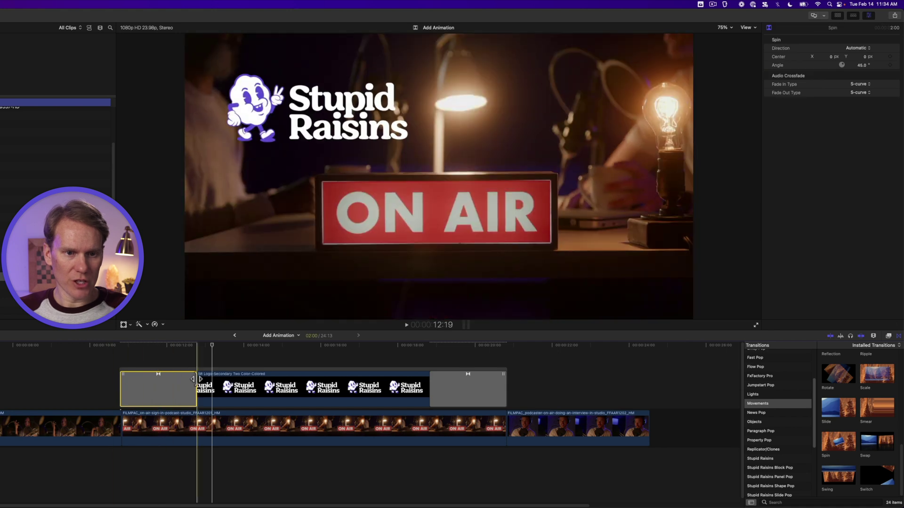
pyautogui.moveTo(195, 384); pyautogui.dragTo(159, 384)
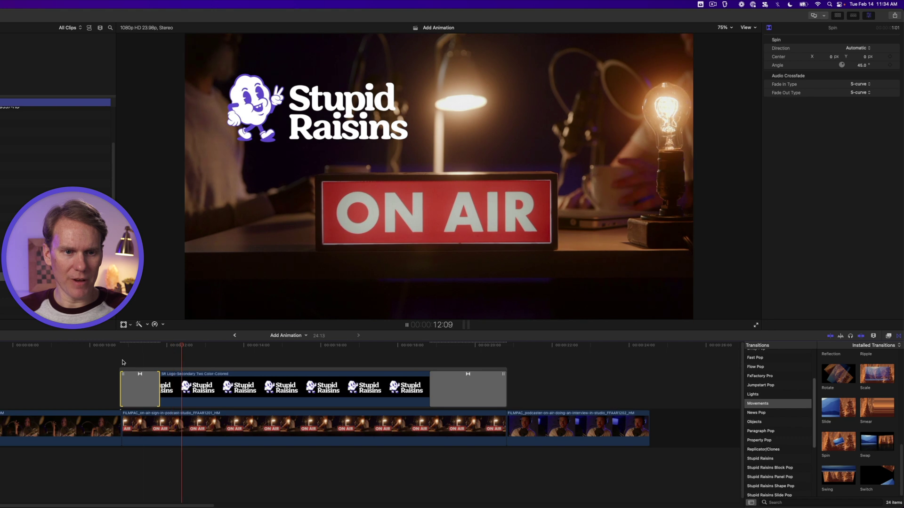
pyautogui.moveTo(157, 392); pyautogui.dragTo(147, 391)
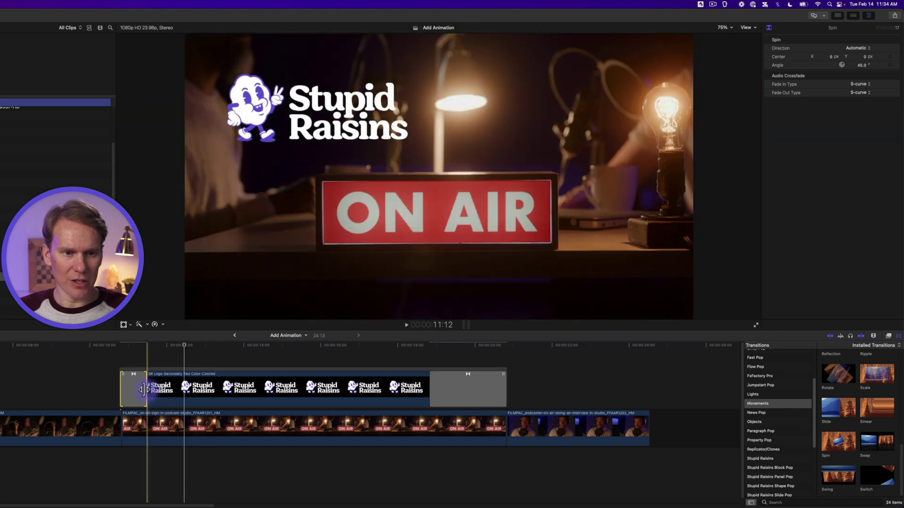
pyautogui.click(133, 390)
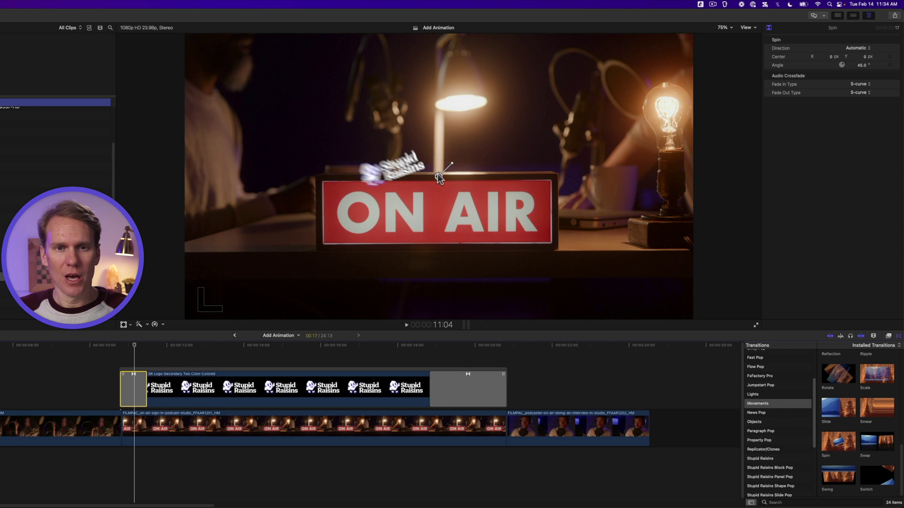
# Step: Move the opening spin's centre left and set its angle to 121.5°, previewing the result
pyautogui.moveTo(437, 176); pyautogui.dragTo(143, 124)
pyautogui.click(138, 117)
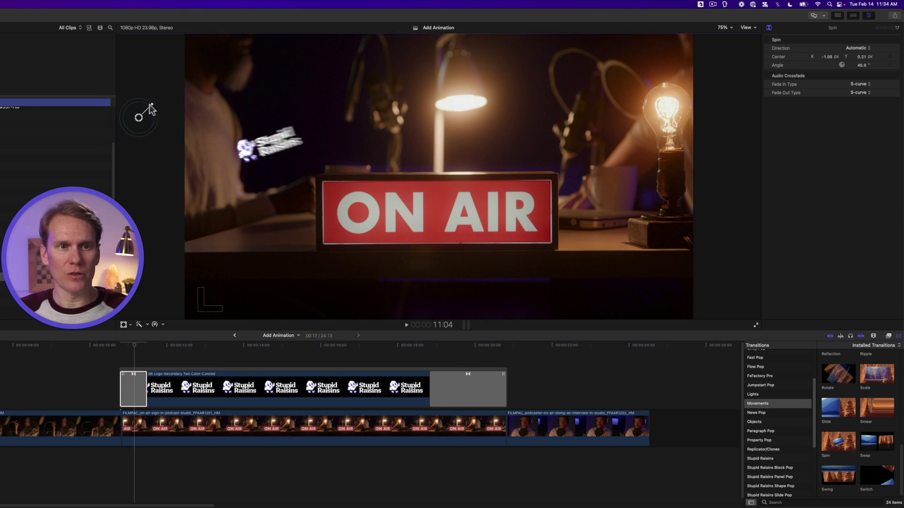
pyautogui.moveTo(151, 103); pyautogui.dragTo(78, 127)
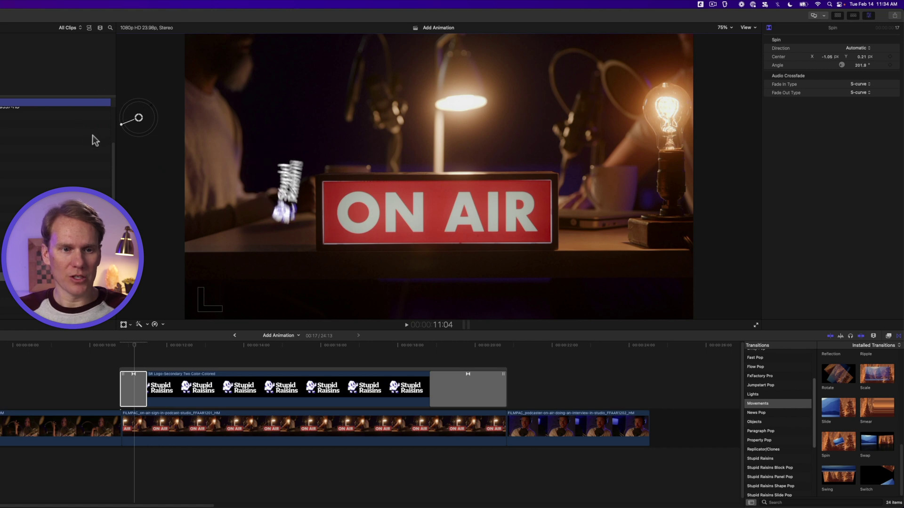
pyautogui.click(109, 348)
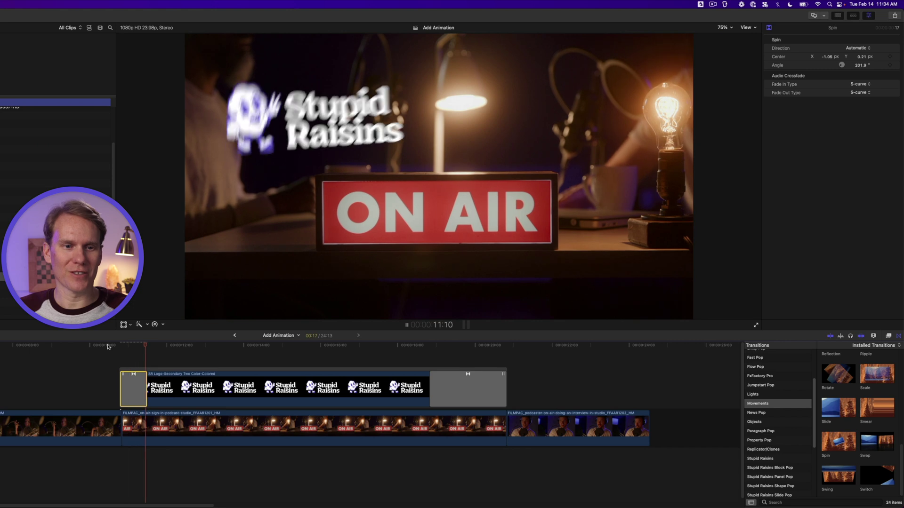
pyautogui.press('space')
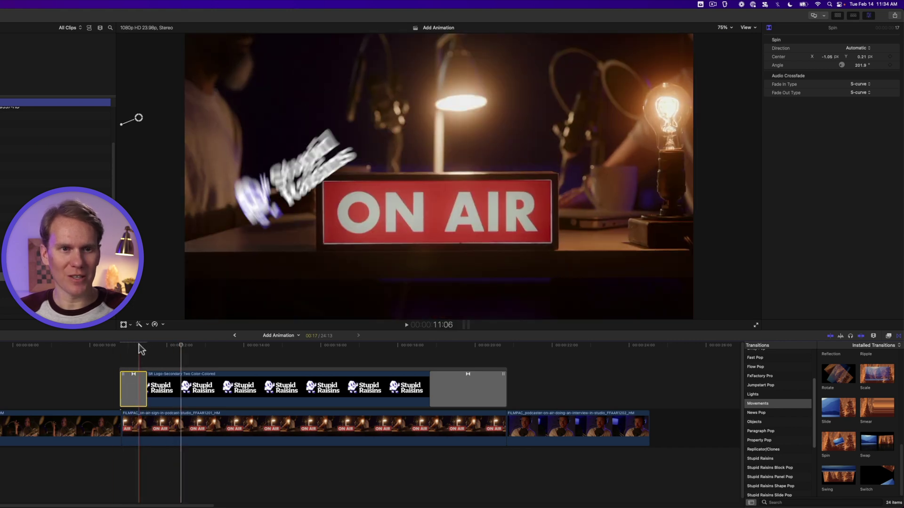
pyautogui.click(138, 345)
pyautogui.moveTo(124, 126); pyautogui.dragTo(128, 101)
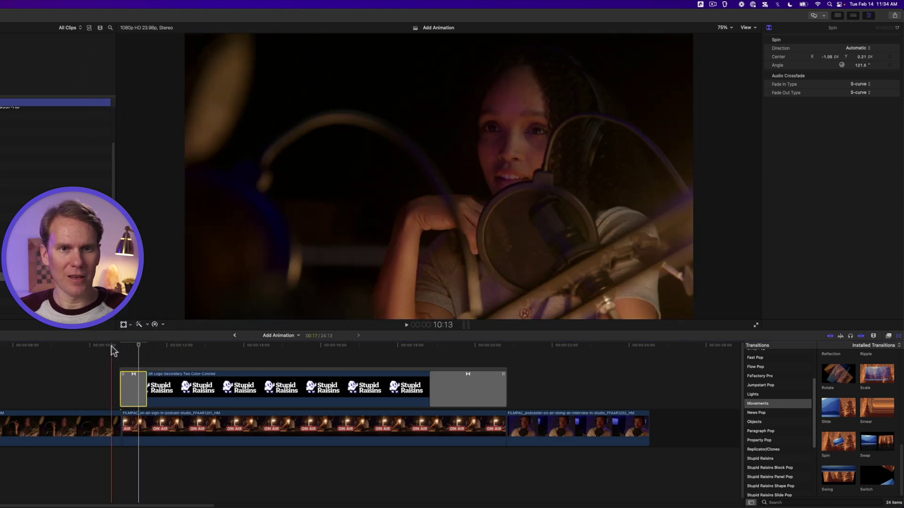
pyautogui.press('space')
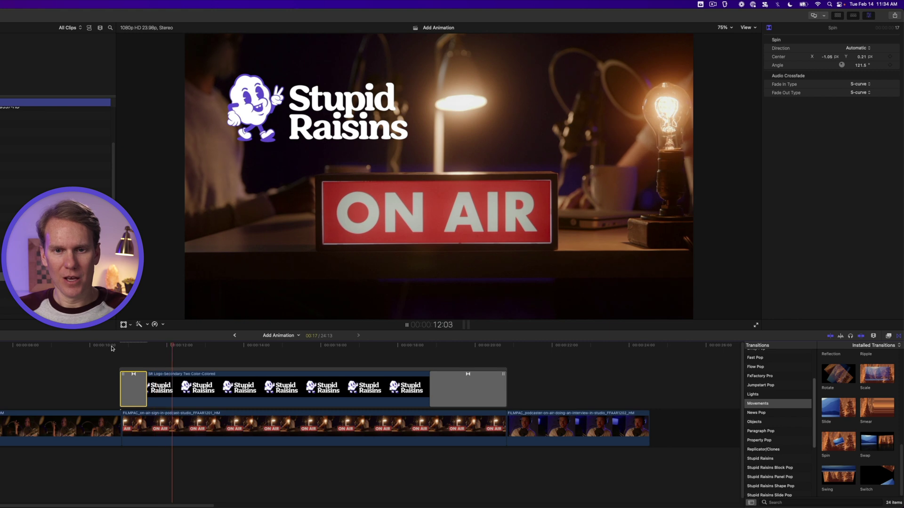
# Step: Copy the shortened opening Spin transition to the logo clip's end
pyautogui.press('space')
pyautogui.click(465, 383)
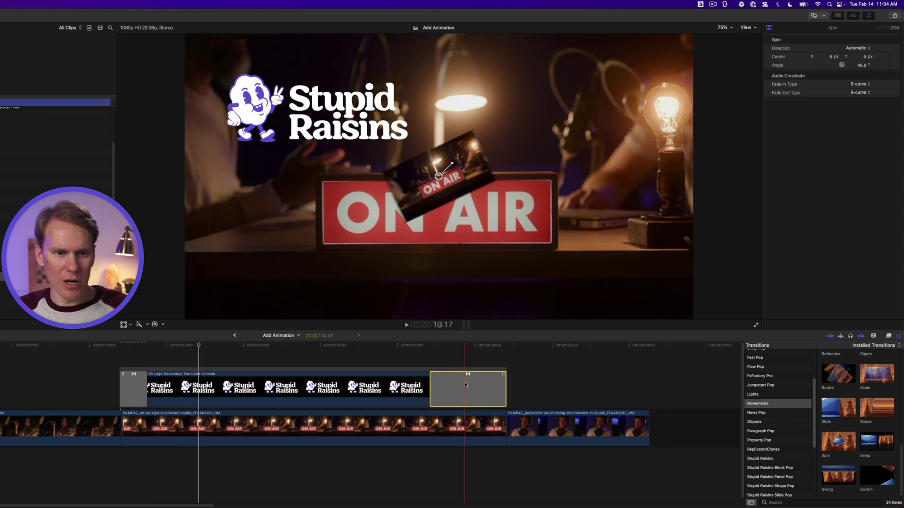
pyautogui.keyDown('alt'); pyautogui.click(133, 390); pyautogui.keyUp('alt')
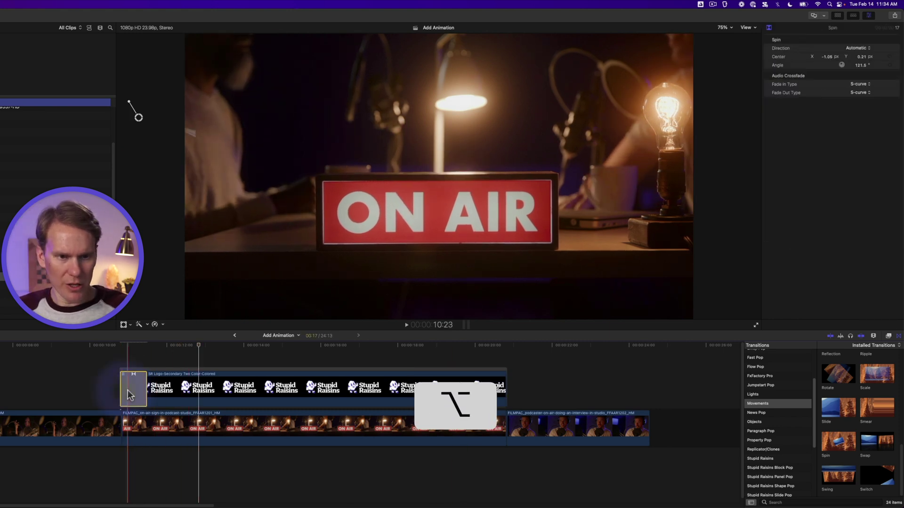
pyautogui.moveTo(131, 392); pyautogui.dragTo(478, 392)
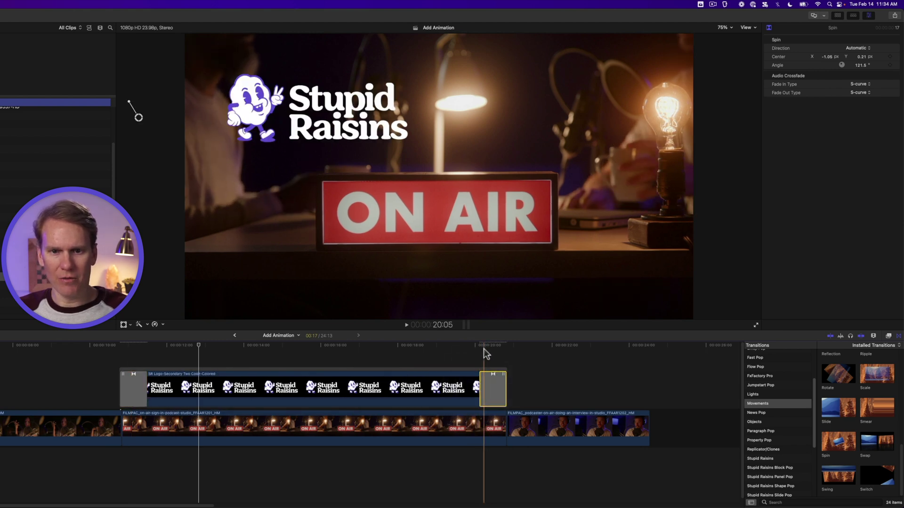
# Step: Set the ending spin's Direction to Out, centre at 0.65, 0.09, angle 31.7°
pyautogui.click(483, 348)
pyautogui.press('space')
pyautogui.press('space')
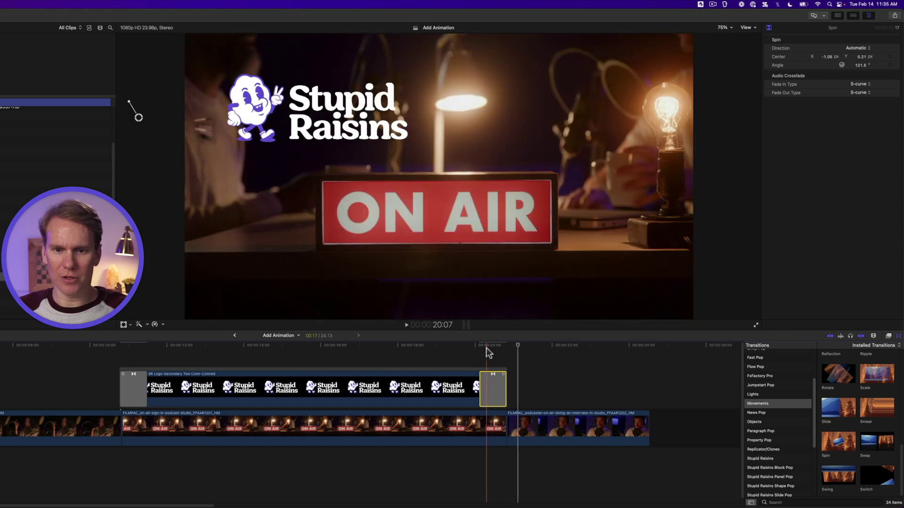
pyautogui.click(488, 347)
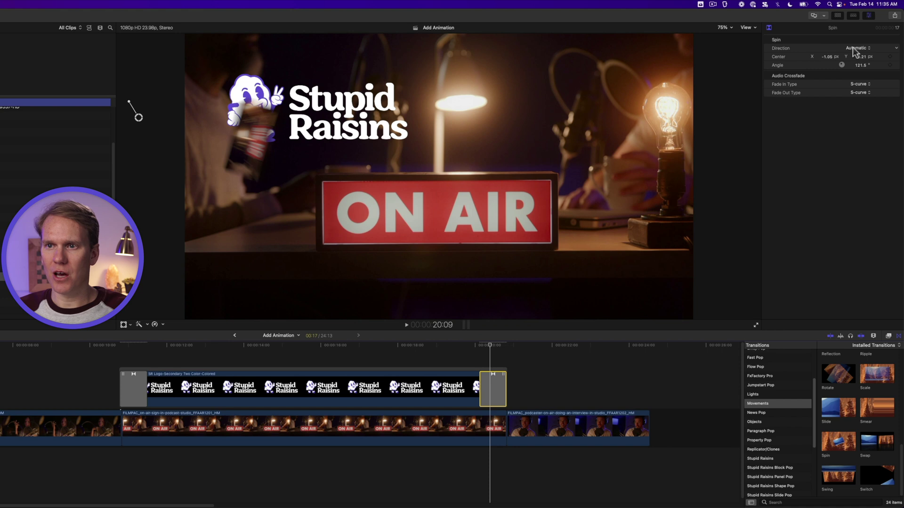
pyautogui.click(851, 65)
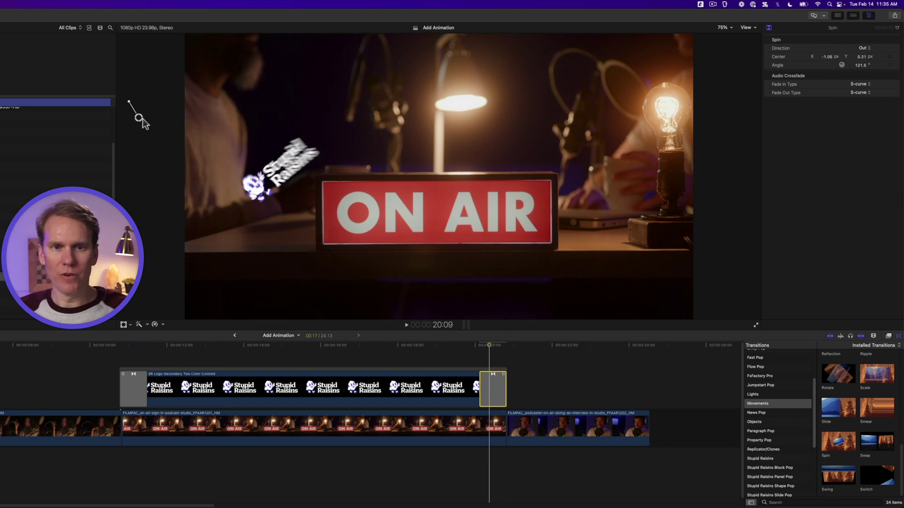
pyautogui.moveTo(139, 118); pyautogui.dragTo(620, 153)
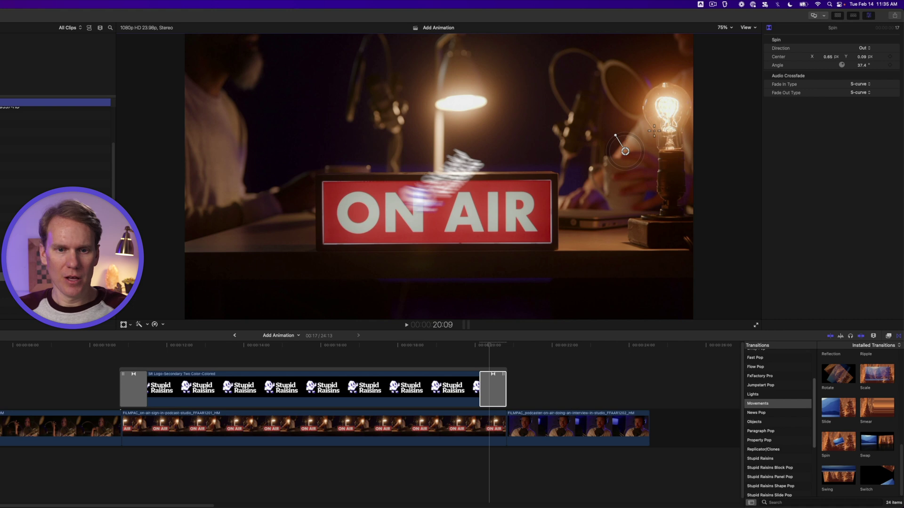
pyautogui.moveTo(654, 131); pyautogui.dragTo(611, 140)
# Step: Play back the full logo animation to check the spin in and spin out
pyautogui.click(105, 346)
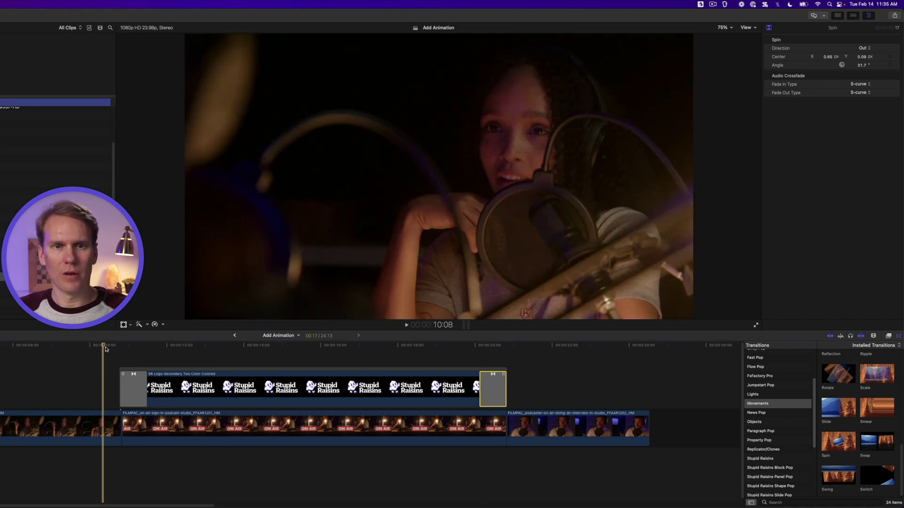
pyautogui.press('space')
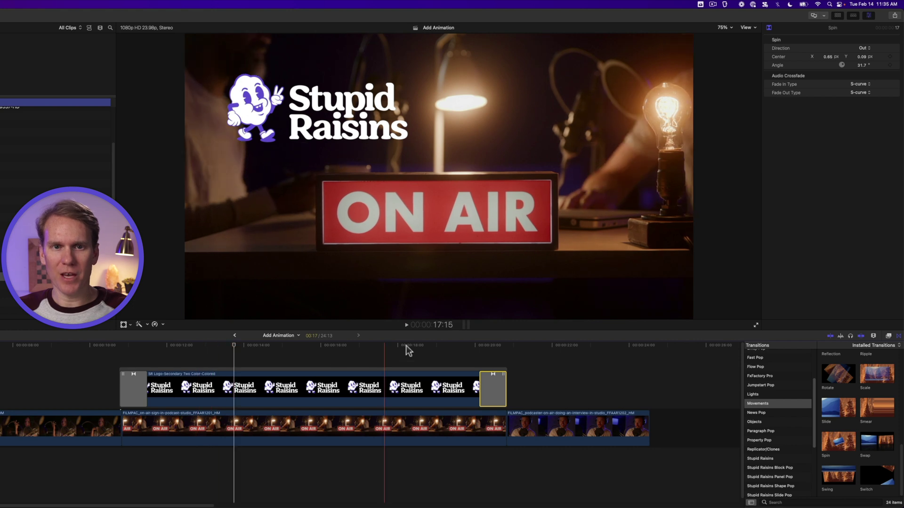
pyautogui.click(430, 345)
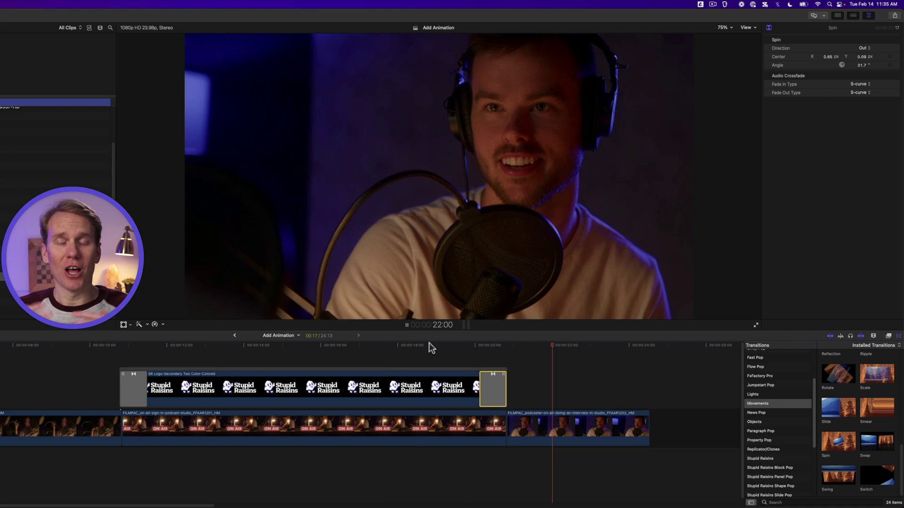
pyautogui.press('space')
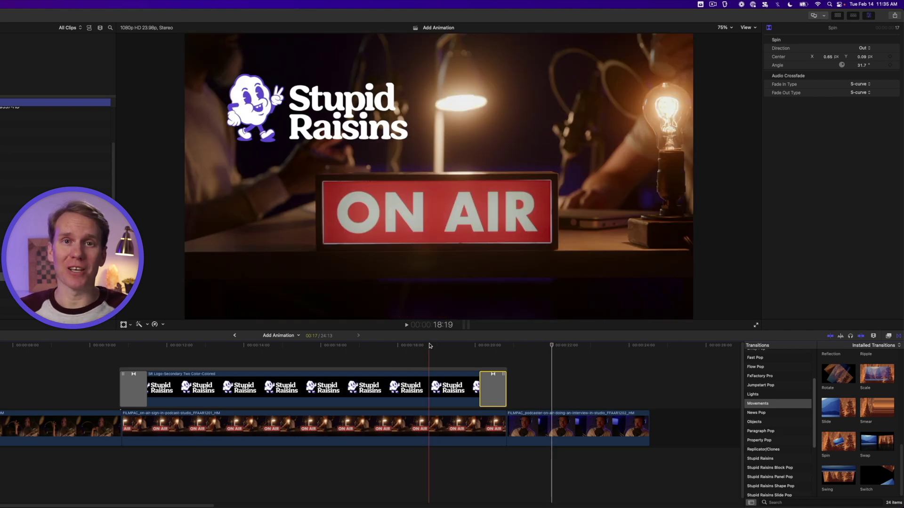